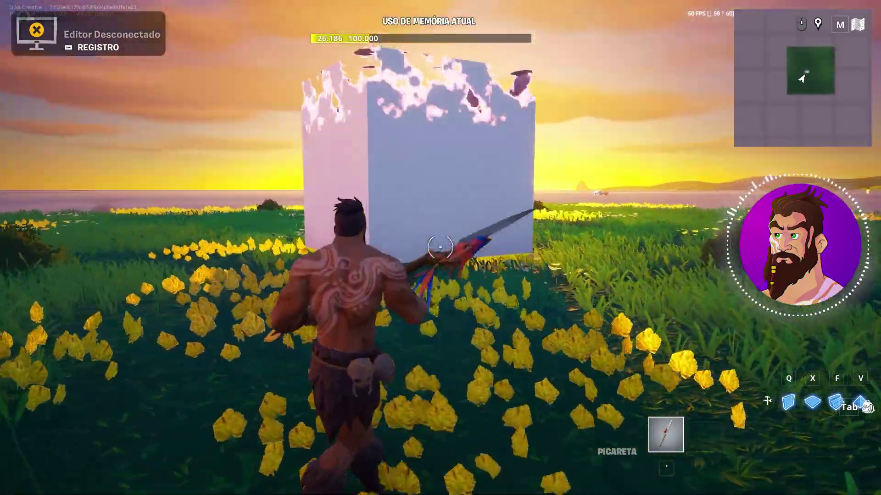
Examine the cube's dissolve effect in the running game from different positions
{"action": "key", "text": "w"}
{"action": "key", "text": "a"}
{"action": "key", "text": "s"}
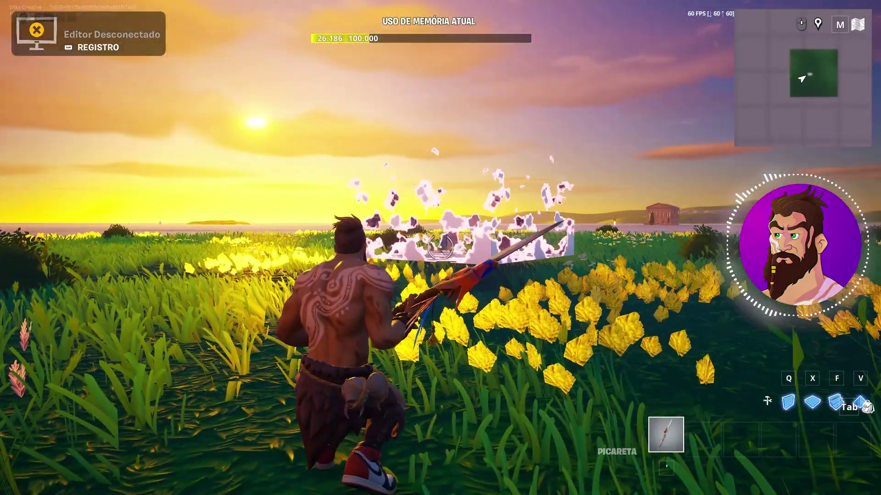
{"action": "key", "text": "w"}
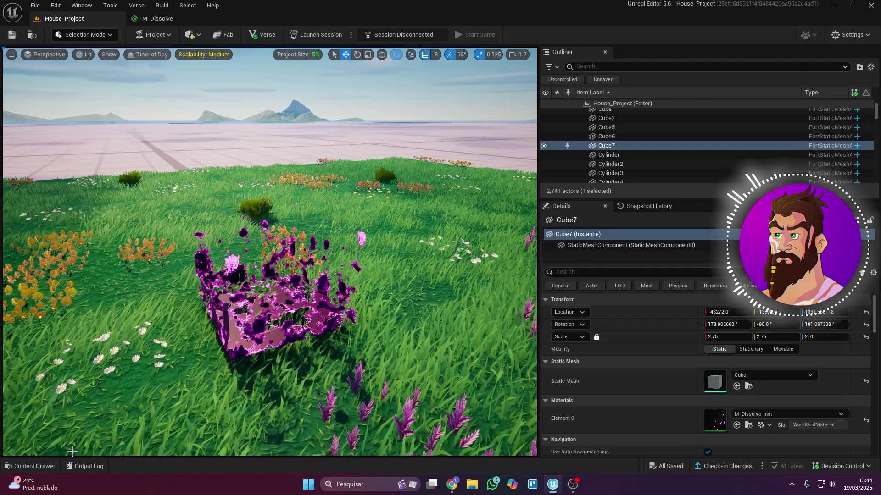
Create a new folder named Dissolve in the House_Project content
{"action": "left_click", "coordinate": [27, 466]}
{"action": "right_click", "coordinate": [467, 400]}
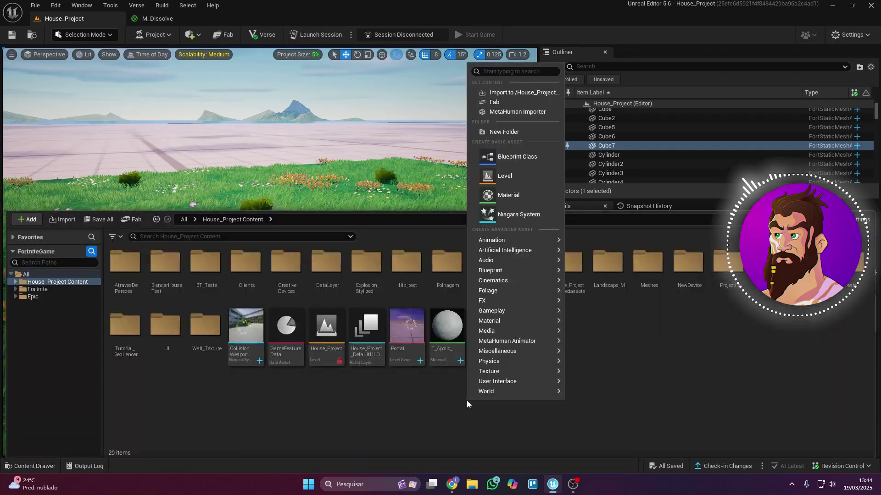
{"action": "left_click", "coordinate": [505, 131]}
{"action": "type", "text": "Dissolve"}
{"action": "key", "text": "Return"}
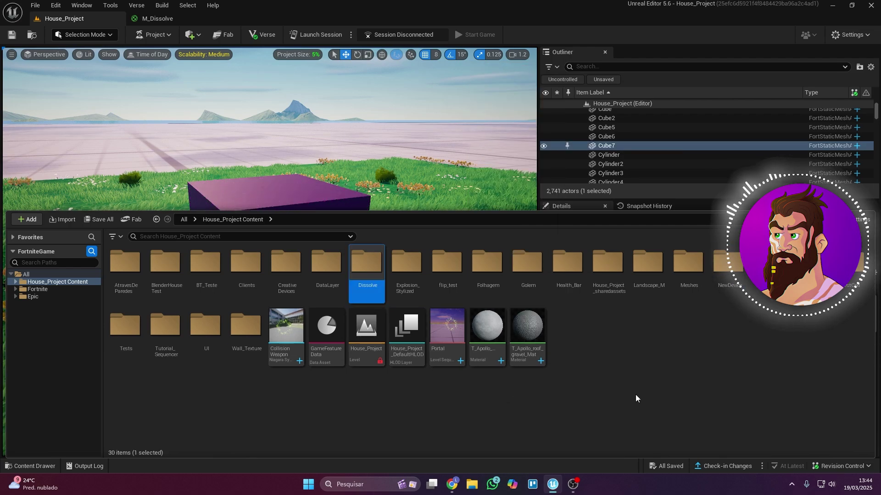
Create a new material named Mat_Dissolve inside the Dissolve folder
{"action": "double_click", "coordinate": [367, 266]}
{"action": "right_click", "coordinate": [251, 301]}
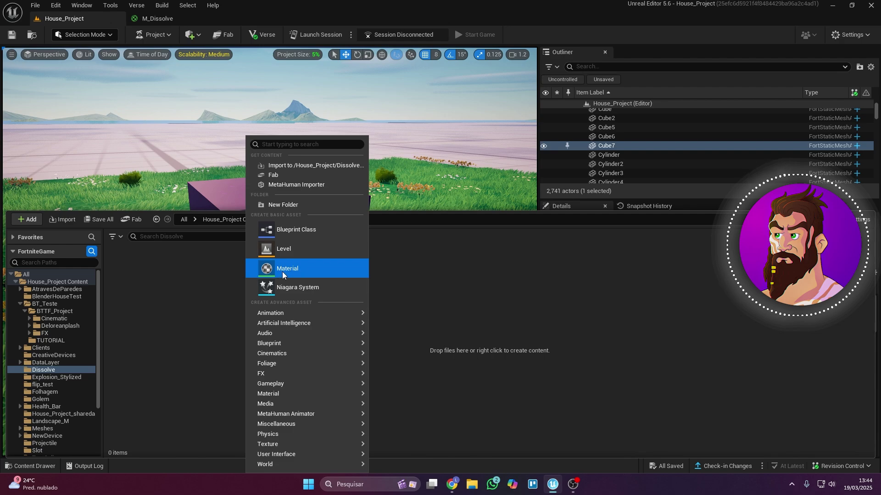
{"action": "left_click", "coordinate": [289, 270]}
{"action": "type", "text": "Mat_Dissolve"}
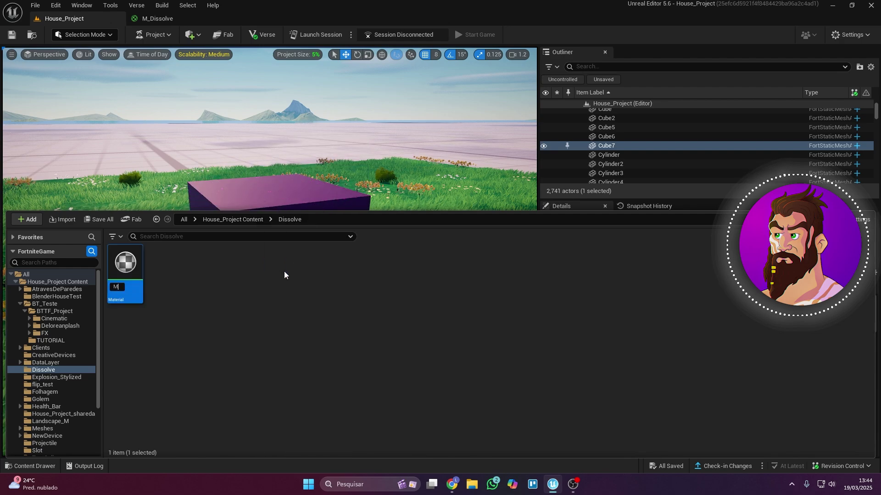
{"action": "key", "text": "Return"}
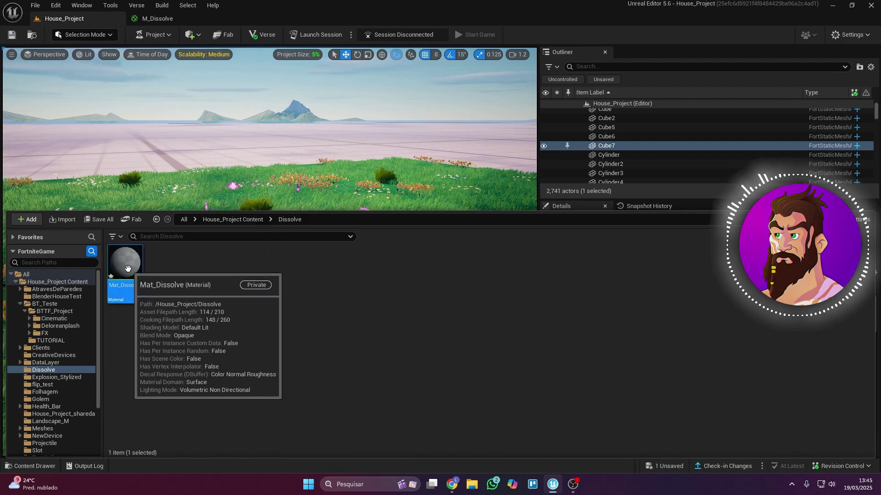
Open the Mat_Dissolve material, set its blend mode to Masked and make it two-sided
{"action": "double_click", "coordinate": [128, 270]}
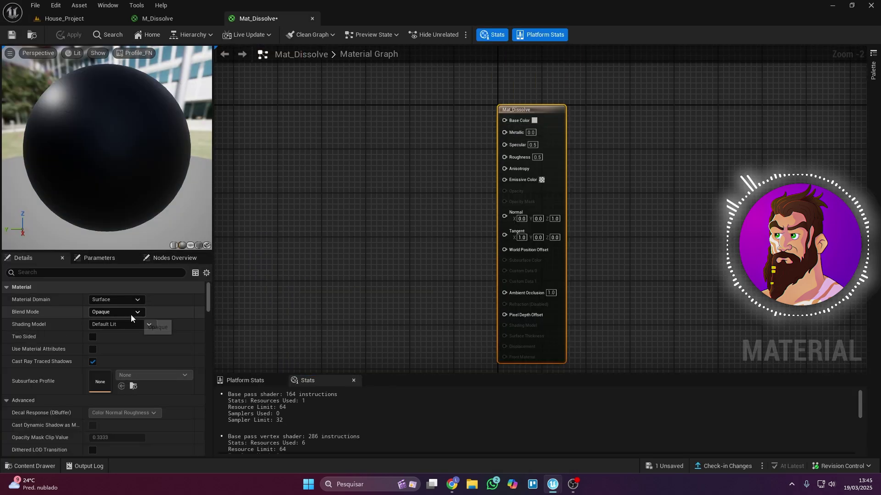
{"action": "left_click", "coordinate": [131, 314]}
{"action": "left_click", "coordinate": [123, 325]}
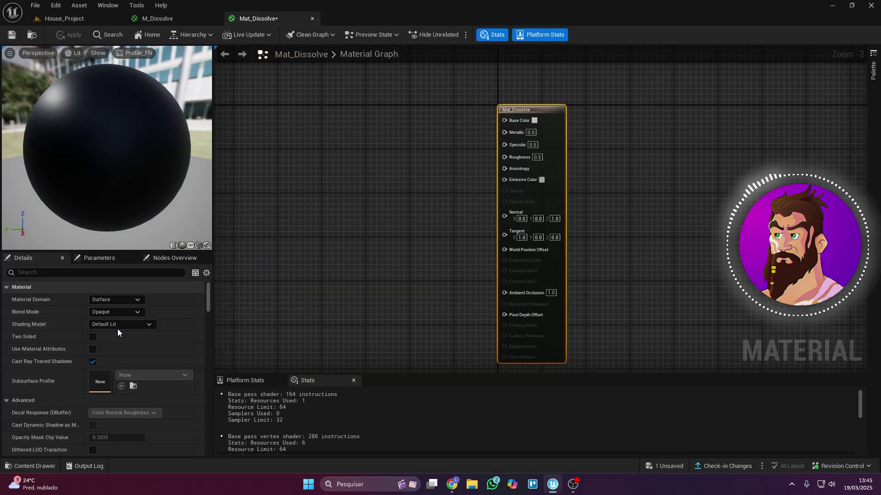
{"action": "left_click", "coordinate": [94, 338]}
Add a Texture Sample node well before the material's output node and assign it the T_Clouds_Noise3_D texture
{"action": "right_click_drag", "start_coordinate": [248, 201], "coordinate": [456, 197]}
{"action": "right_click", "coordinate": [382, 198]}
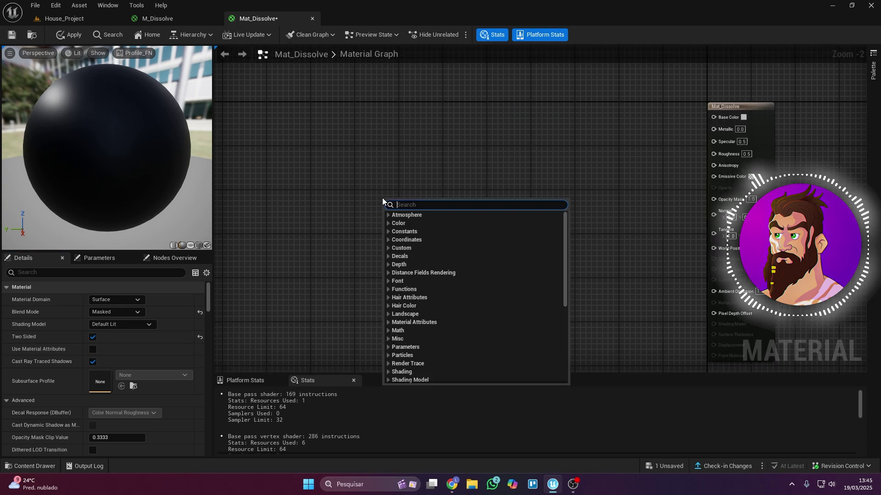
{"action": "type", "text": "texture"}
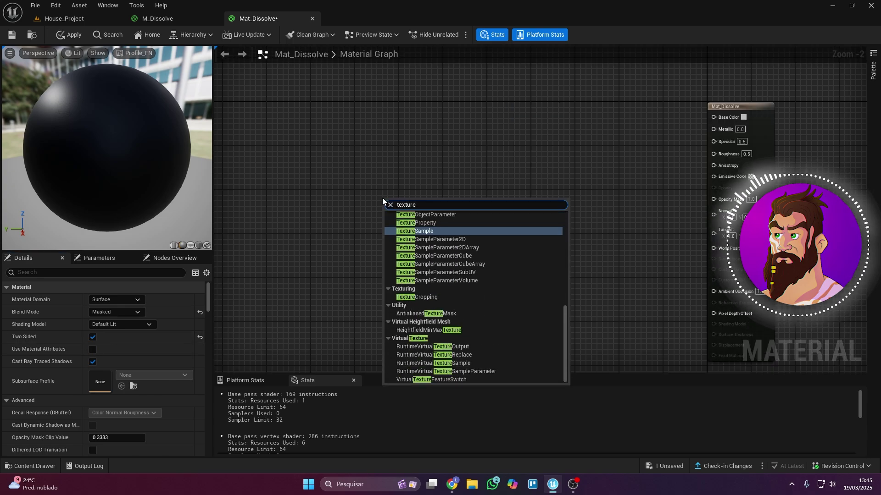
{"action": "key", "text": "Return"}
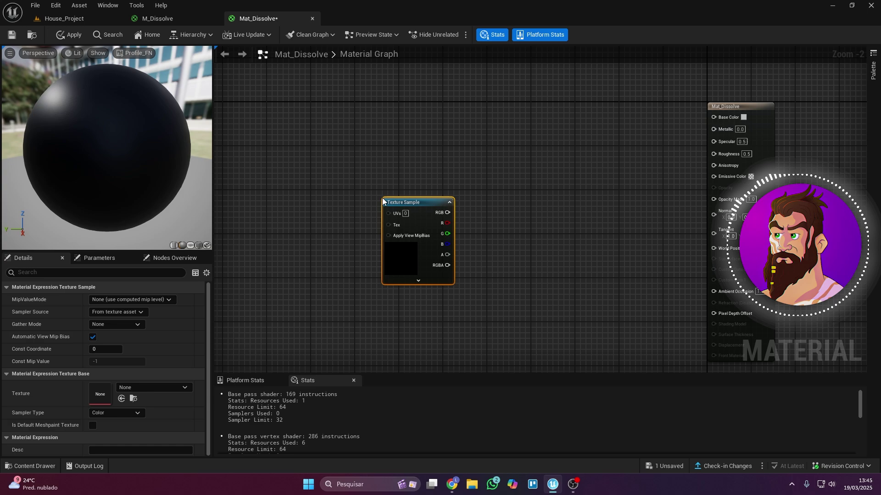
{"action": "left_click_drag", "start_coordinate": [414, 203], "coordinate": [387, 152]}
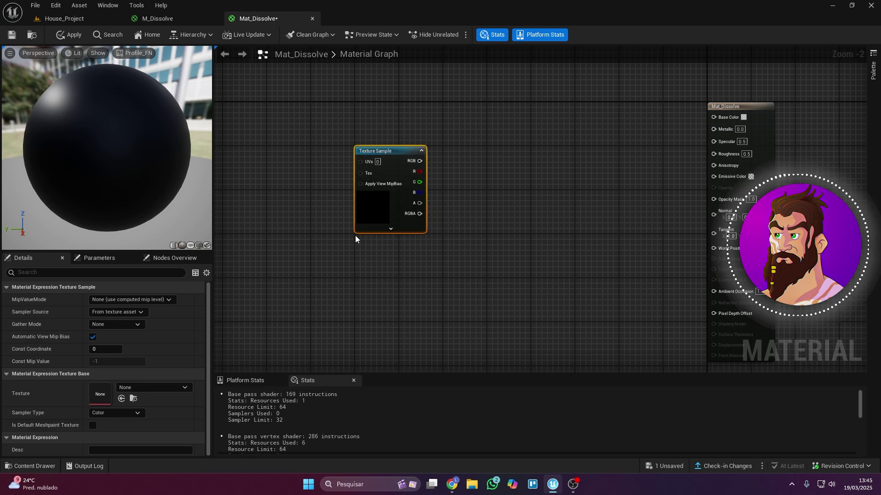
{"action": "left_click", "coordinate": [152, 387]}
{"action": "type", "text": "Noise"}
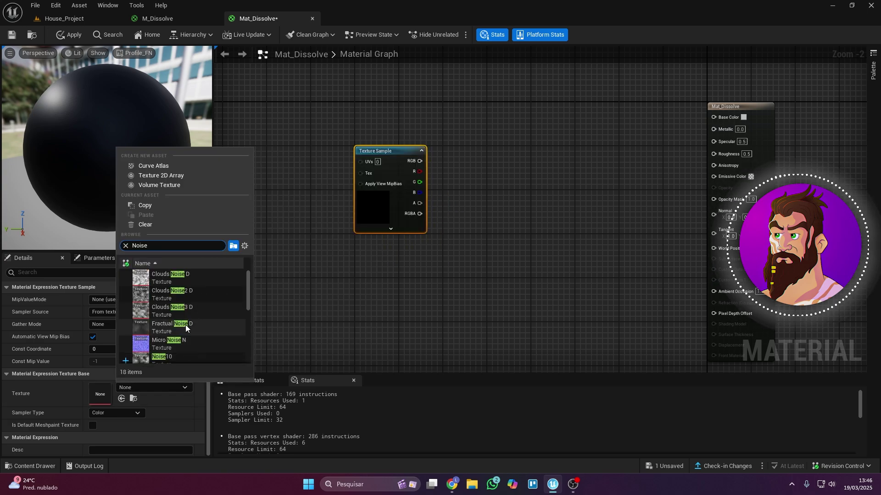
{"action": "left_click", "coordinate": [175, 310]}
Add a static switch parameter named Panner and connect its output to the Texture Sample's UVs
{"action": "right_click_drag", "start_coordinate": [243, 176], "coordinate": [358, 203]}
{"action": "right_click", "coordinate": [359, 203]}
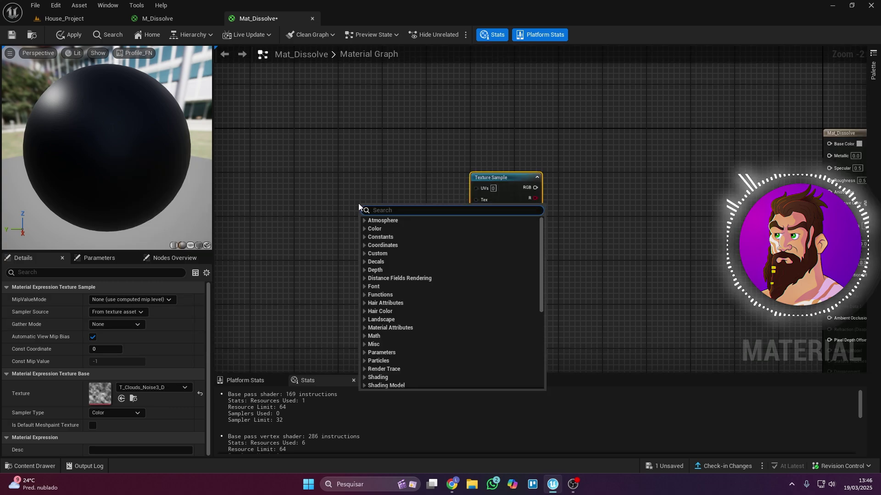
{"action": "type", "text": "Swi"}
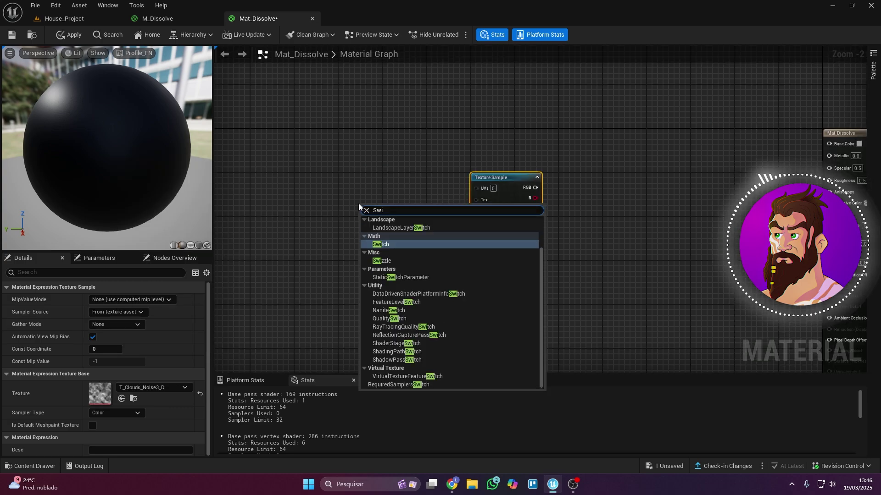
{"action": "left_click", "coordinate": [404, 277]}
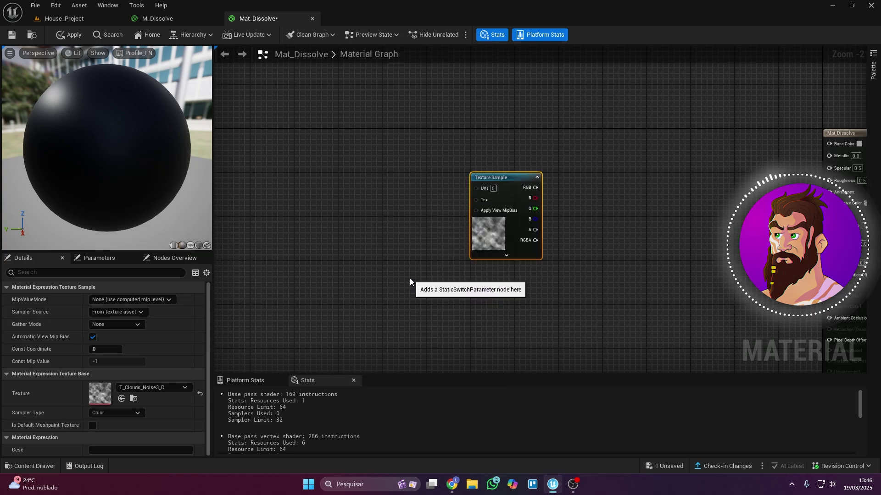
{"action": "type", "text": "Pan"}
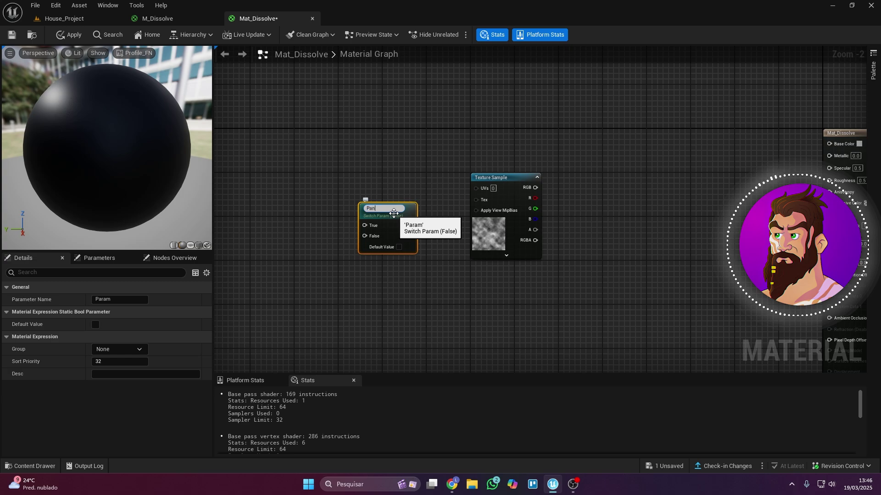
{"action": "type", "text": "ner"}
{"action": "key", "text": "Return"}
{"action": "left_click_drag", "start_coordinate": [393, 213], "coordinate": [468, 191]}
{"action": "left_click_drag", "start_coordinate": [474, 189], "coordinate": [476, 188]}
Add two Panner nodes and connect them to the True and False inputs of the Panner switch parameter
{"action": "right_click", "coordinate": [407, 175]}
{"action": "type", "text": "panner"}
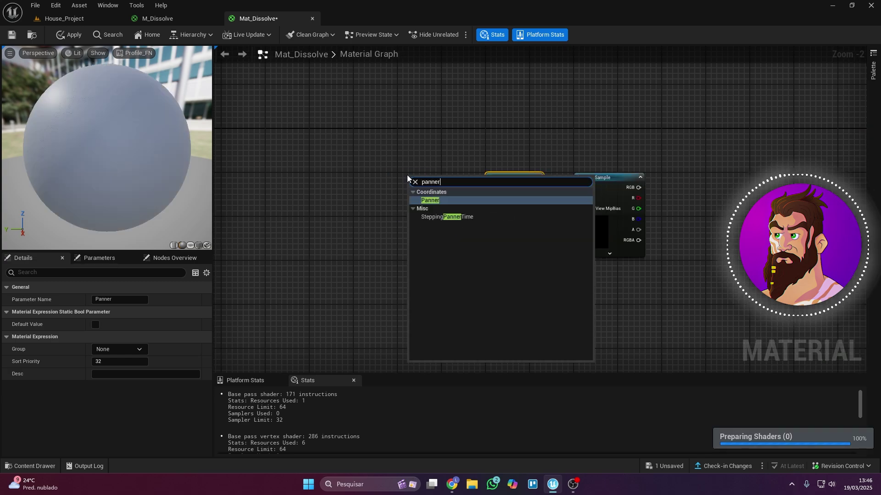
{"action": "left_click", "coordinate": [422, 201]}
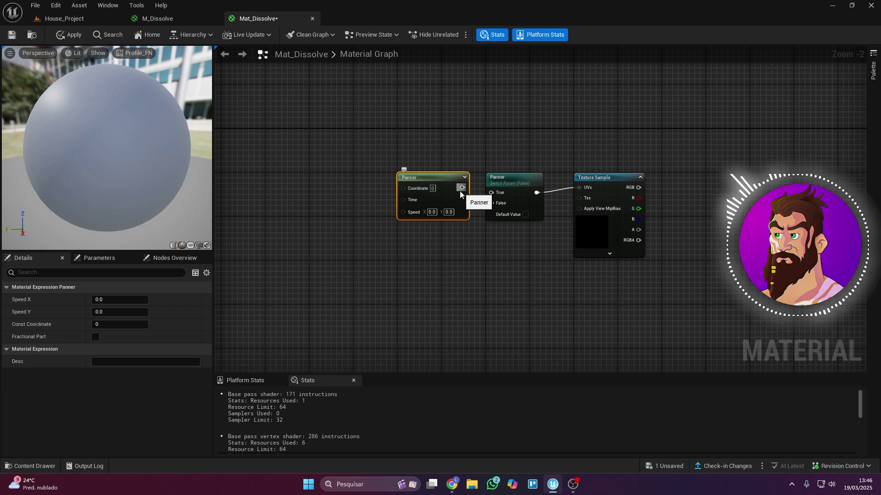
{"action": "left_click_drag", "start_coordinate": [460, 191], "coordinate": [491, 193]}
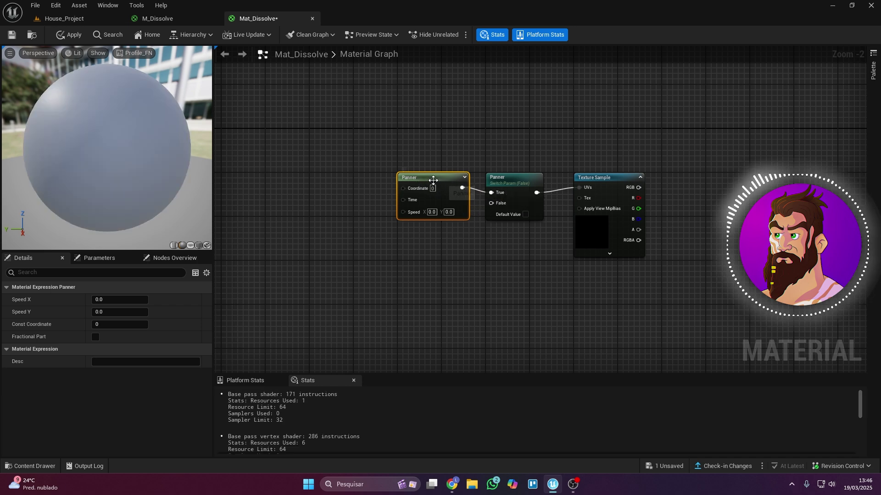
{"action": "key", "text": "ctrl+w"}
{"action": "left_click_drag", "start_coordinate": [445, 244], "coordinate": [491, 203]}
Add an Append node and connect its output to the Speed input of the Panner node that feeds True
{"action": "right_click_drag", "start_coordinate": [338, 209], "coordinate": [408, 221]}
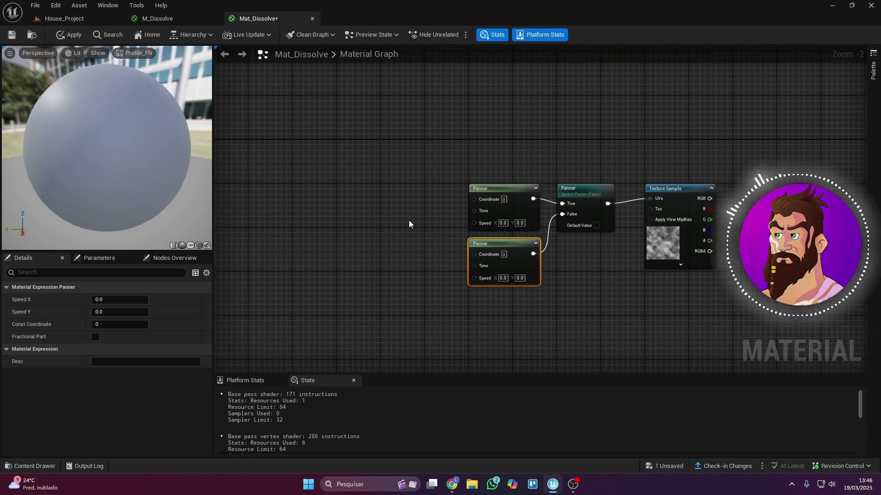
{"action": "right_click", "coordinate": [403, 218]}
{"action": "type", "text": "appe"}
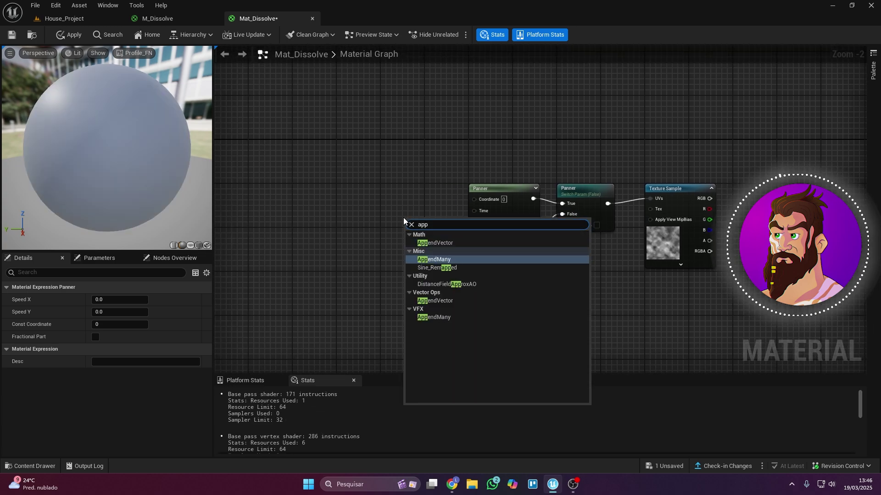
{"action": "key", "text": "Return"}
{"action": "left_click_drag", "start_coordinate": [417, 221], "coordinate": [437, 188]}
{"action": "left_click_drag", "start_coordinate": [451, 199], "coordinate": [472, 223]}
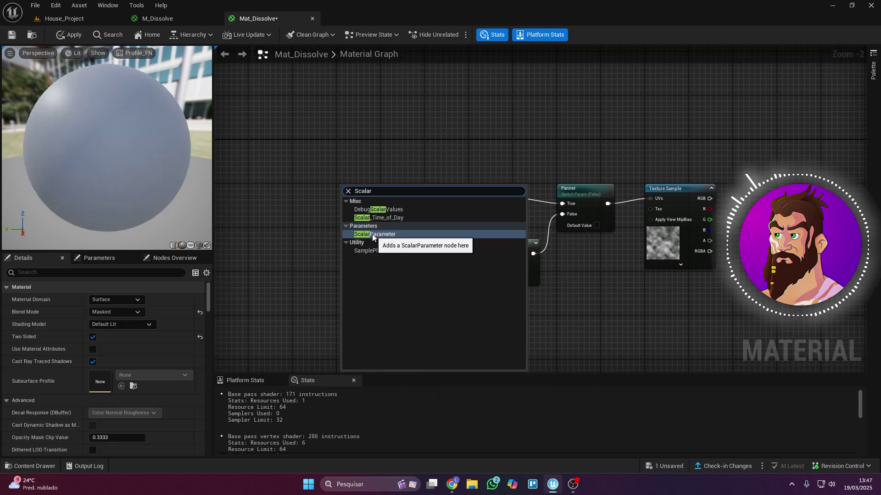
Add a scalar parameter named SpeedX and connect it to the Append node's A input
{"action": "left_click", "coordinate": [373, 234]}
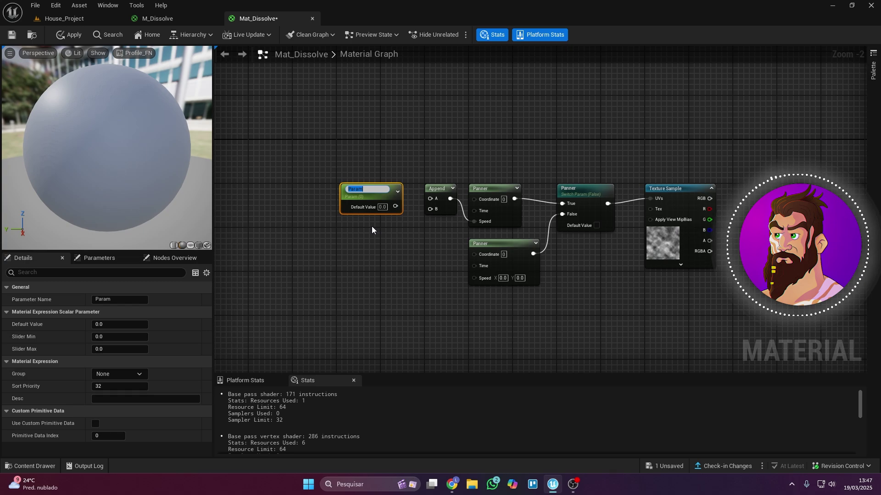
{"action": "type", "text": "Spe"}
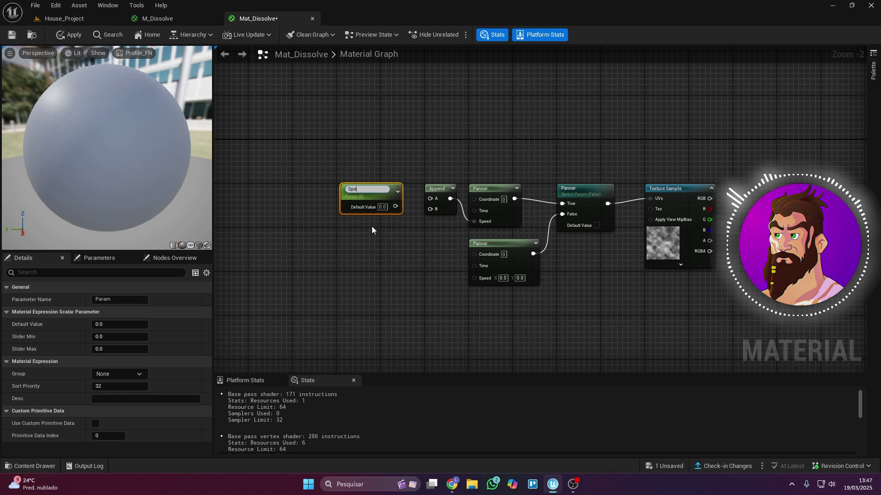
{"action": "type", "text": "edX"}
{"action": "key", "text": "Return"}
{"action": "left_click_drag", "start_coordinate": [395, 206], "coordinate": [430, 199]}
Duplicate the SpeedX parameter as SpeedY below it and connect the copy to the Append node's B input
{"action": "left_click_drag", "start_coordinate": [367, 239], "coordinate": [361, 224]}
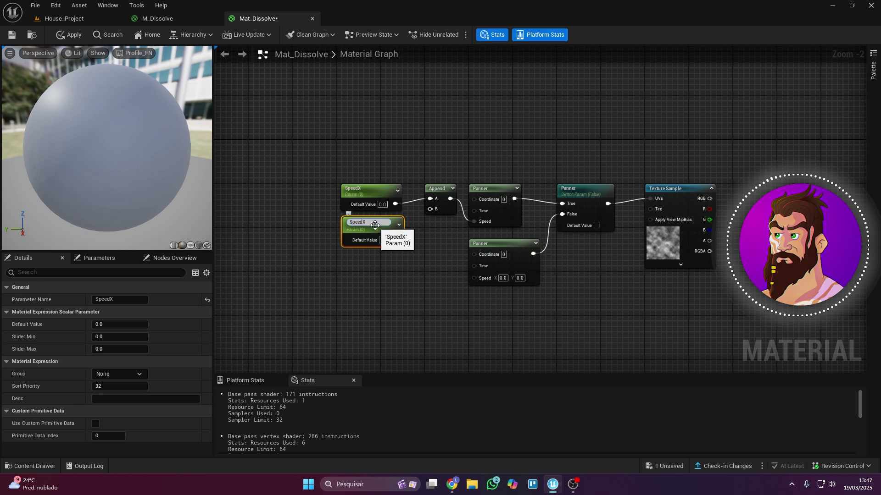
{"action": "left_click", "coordinate": [367, 254]}
{"action": "scroll", "coordinate": [377, 211], "scroll_direction": "up", "scroll_amount": 2}
{"action": "left_click_drag", "start_coordinate": [402, 246], "coordinate": [448, 211]}
Set the SpeedX parameter's default value to 0.5 and its slider maximum to 5
{"action": "left_click", "coordinate": [387, 157]}
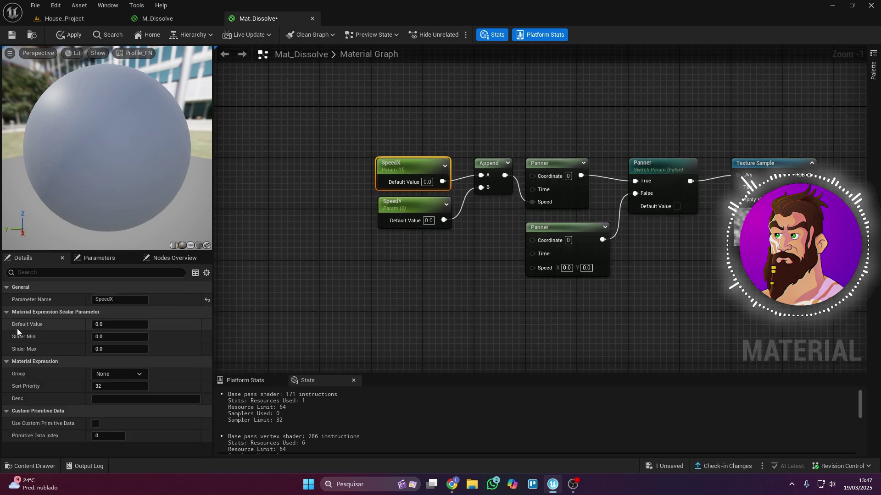
{"action": "left_click", "coordinate": [112, 323]}
{"action": "type", "text": ".5"}
{"action": "key", "text": "Return"}
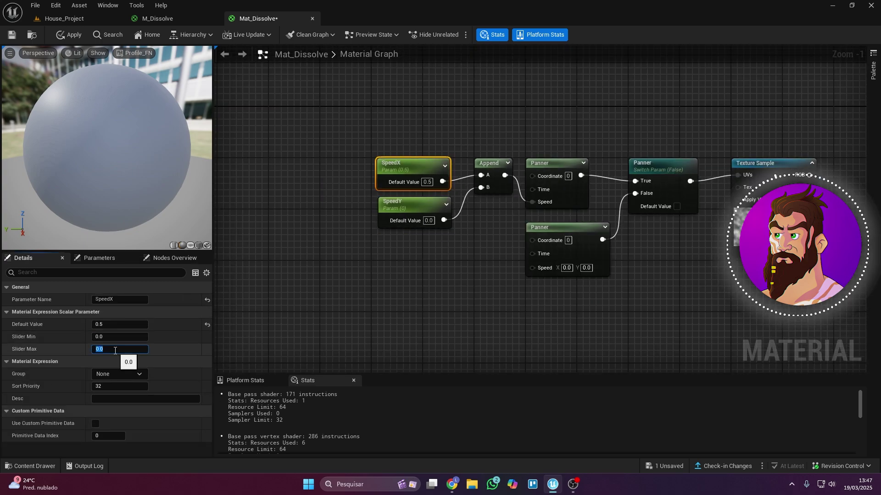
{"action": "type", "text": "5"}
{"action": "left_click", "coordinate": [280, 306]}
Set the SpeedY parameter's slider maximum to 5
{"action": "left_click", "coordinate": [405, 209]}
{"action": "left_click", "coordinate": [119, 349]}
{"action": "type", "text": "5"}
{"action": "key", "text": "Return"}
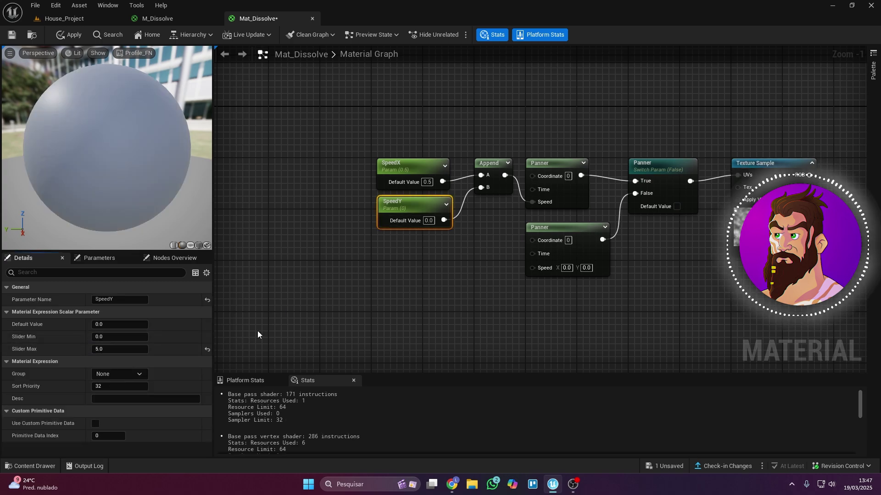
Turn on the default value of the Panner switch parameter
{"action": "right_click_drag", "start_coordinate": [436, 279], "coordinate": [350, 276]}
{"action": "right_click_drag", "start_coordinate": [580, 278], "coordinate": [602, 298]}
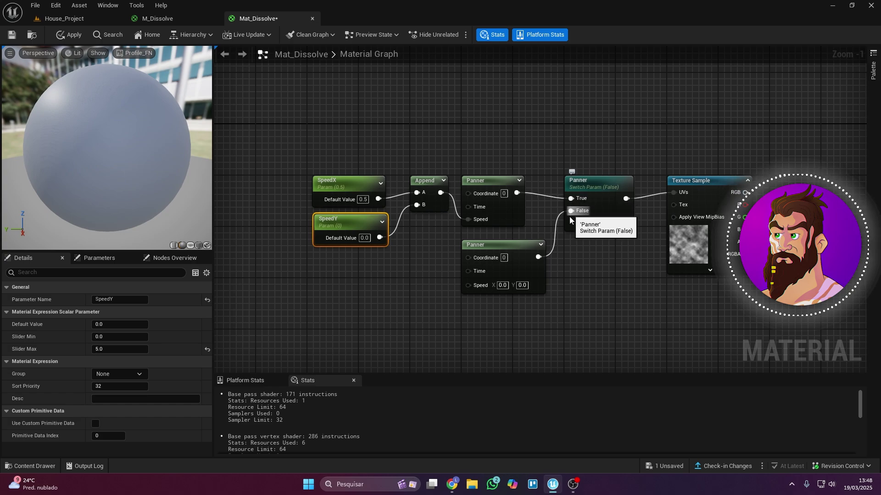
{"action": "left_click", "coordinate": [612, 224]}
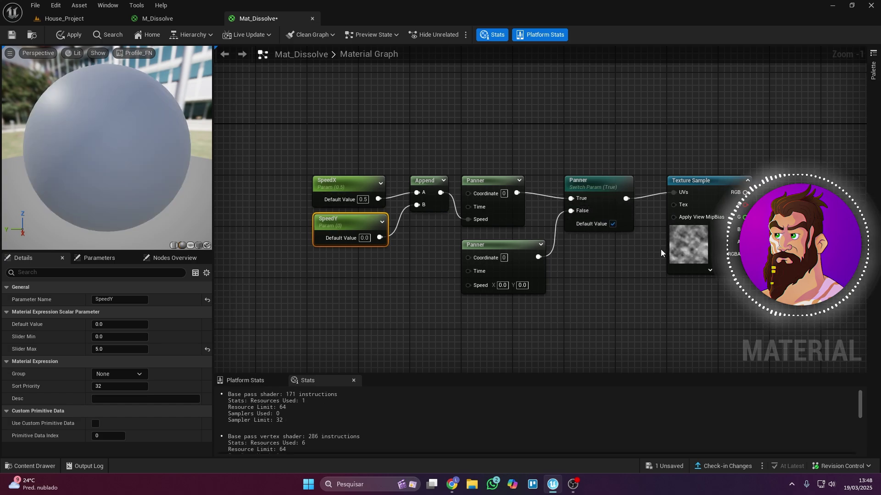
Add a Subtract node between the Texture Sample and the material's output node
{"action": "right_click", "coordinate": [464, 166]}
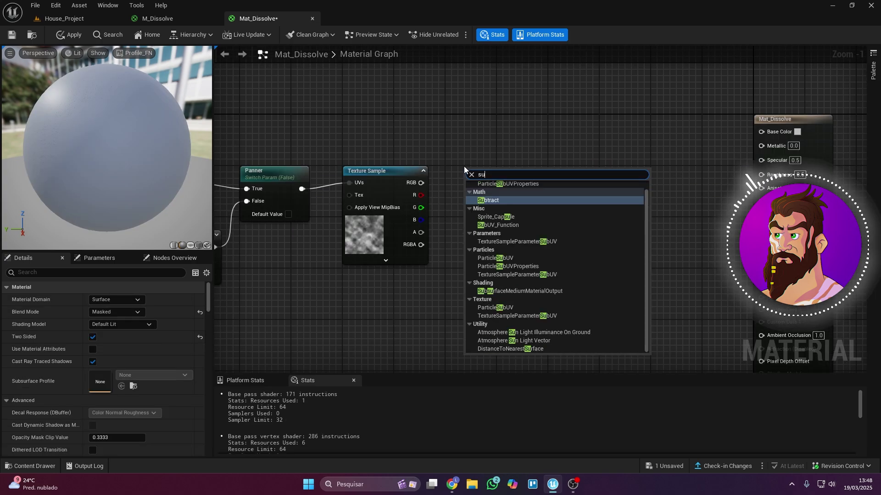
{"action": "type", "text": "subs"}
{"action": "key", "text": "BackSpace"}
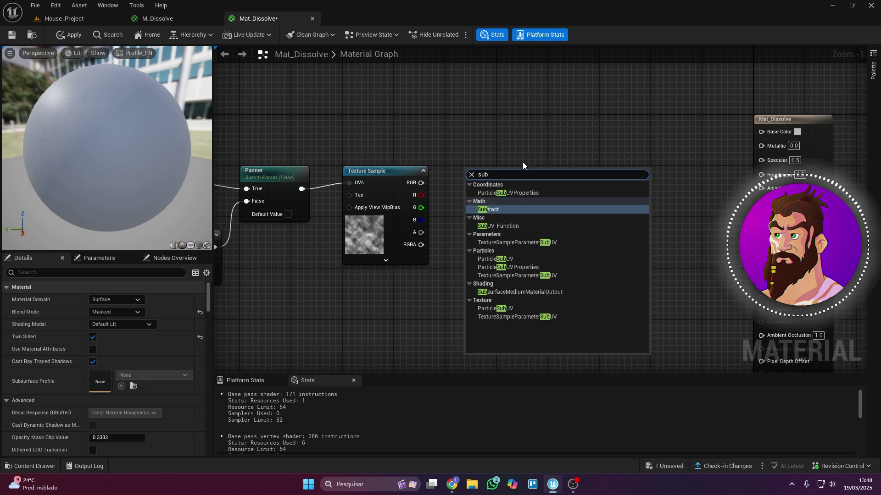
{"action": "left_click", "coordinate": [493, 208]}
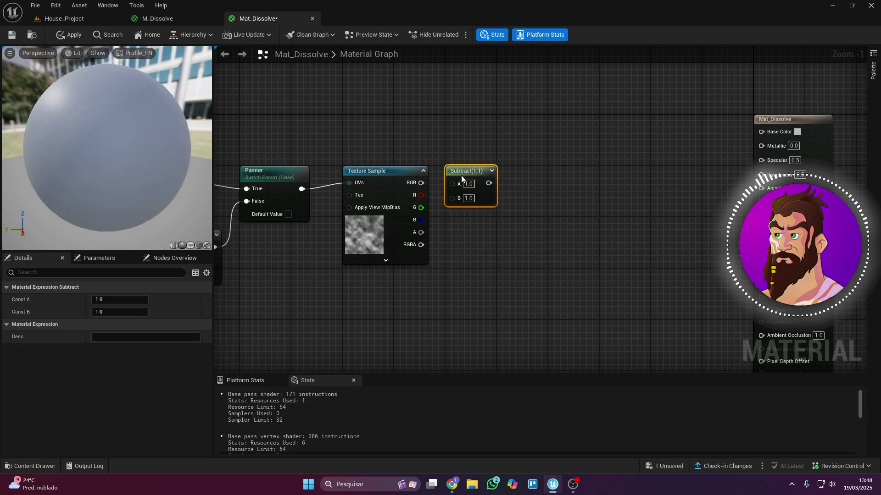
Feed the Texture Sample's red channel into the Subtract node's B input and chain two Saturate nodes after it
{"action": "left_click_drag", "start_coordinate": [438, 200], "coordinate": [452, 198]}
{"action": "right_click_drag", "start_coordinate": [514, 177], "coordinate": [381, 172]}
{"action": "right_click", "coordinate": [380, 173]}
{"action": "type", "text": "sat"}
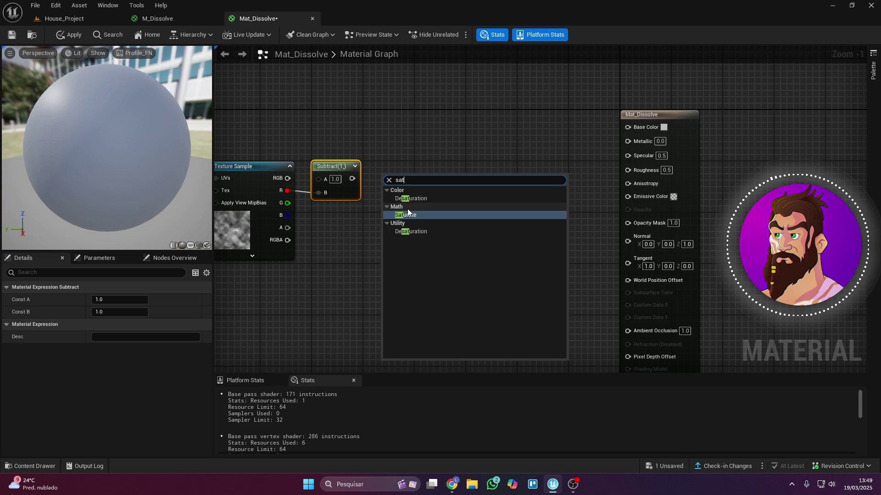
{"action": "left_click", "coordinate": [407, 211]}
{"action": "left_click_drag", "start_coordinate": [352, 179], "coordinate": [377, 179]}
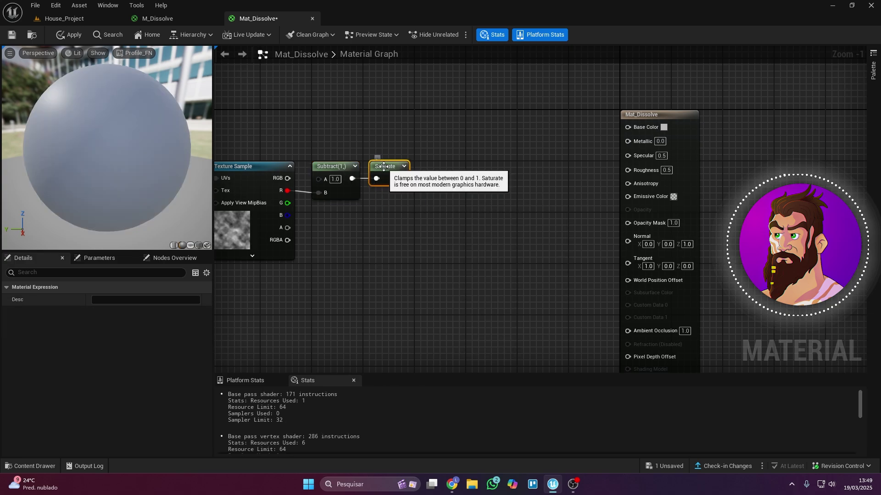
{"action": "left_click_drag", "start_coordinate": [450, 179], "coordinate": [421, 179]}
{"action": "right_click", "coordinate": [463, 139]}
{"action": "type", "text": "color"}
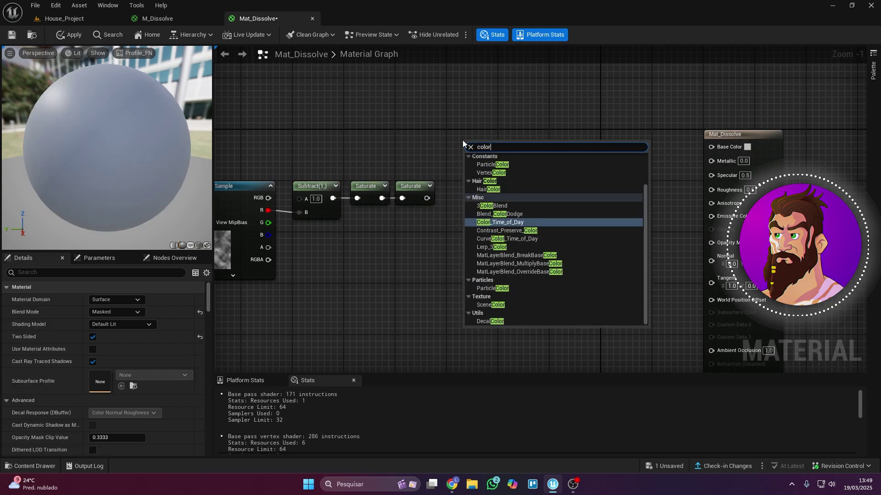
{"action": "left_click", "coordinate": [429, 126]}
Add a Constant3Vector above the Saturate nodes and convert it to a parameter named Color (Dissolve)
{"action": "right_click", "coordinate": [483, 156]}
{"action": "type", "text": "vector"}
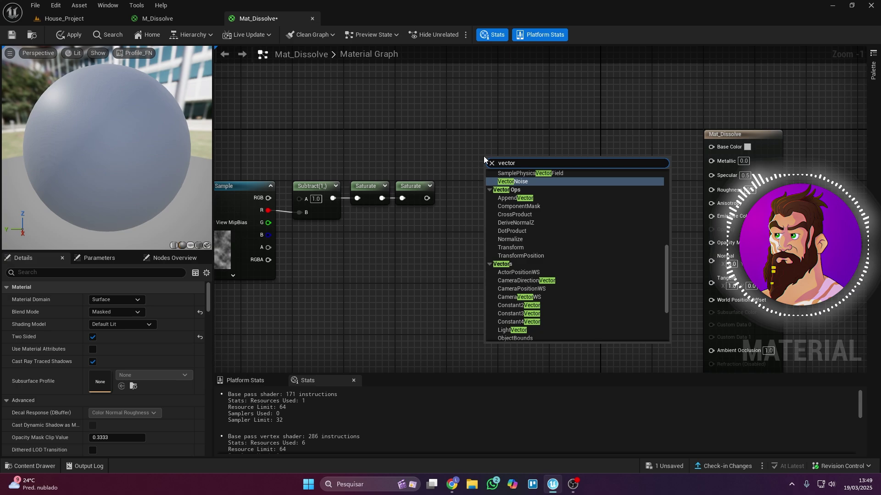
{"action": "left_click", "coordinate": [519, 316]}
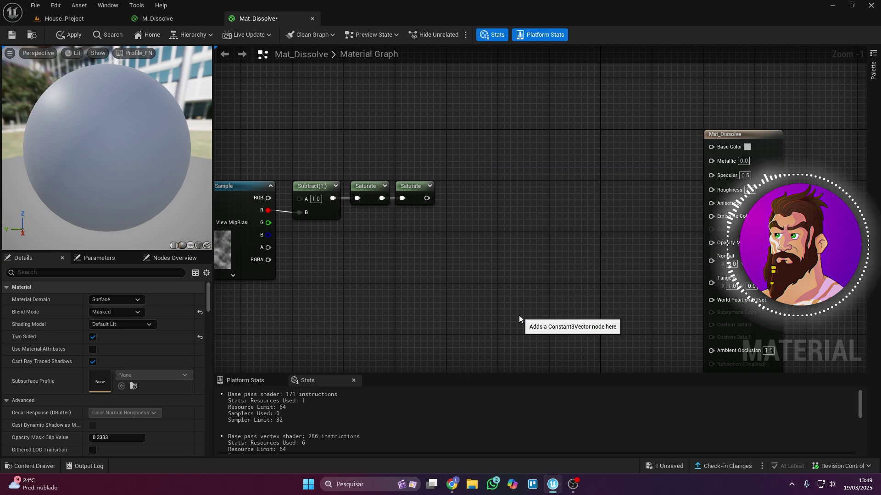
{"action": "left_click_drag", "start_coordinate": [492, 153], "coordinate": [447, 90]}
{"action": "right_click_drag", "start_coordinate": [447, 90], "coordinate": [383, 121]}
{"action": "right_click", "coordinate": [398, 117]}
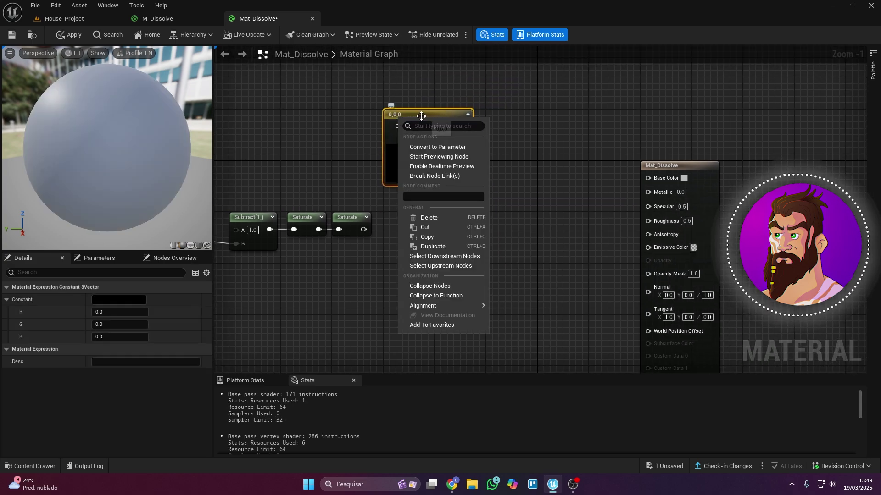
{"action": "left_click", "coordinate": [438, 147]}
{"action": "type", "text": "Color (Dissol"}
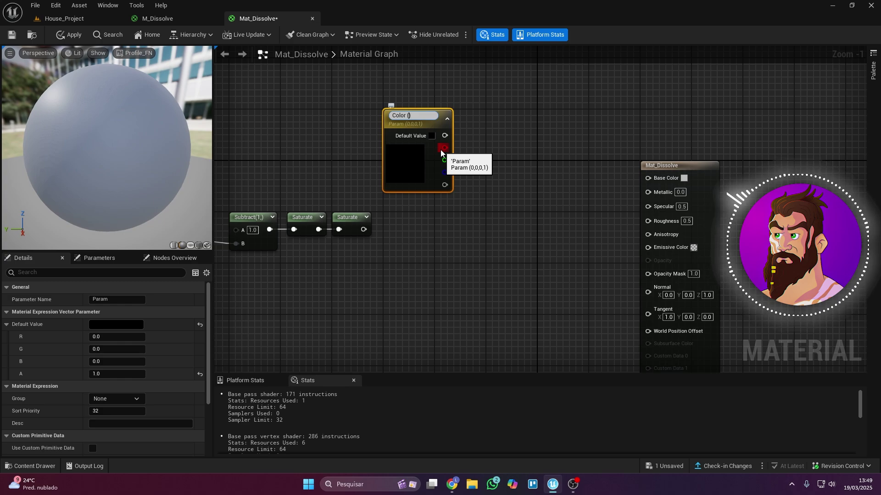
{"action": "type", "text": "ve)"}
{"action": "left_click", "coordinate": [483, 119]}
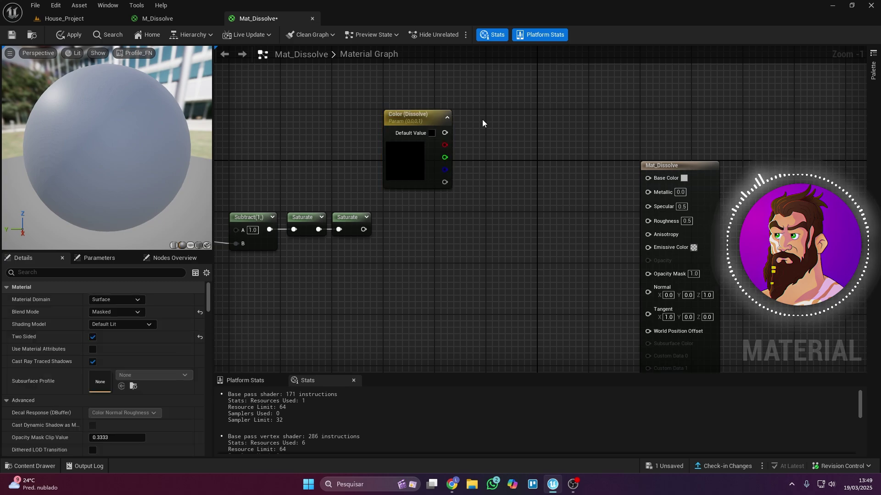
Multiply Color (Dissolve) by the second Saturate's output, routed through a reroute point, and connect the result to Emissive Color
{"action": "right_click", "coordinate": [483, 150]}
{"action": "type", "text": "mult"}
{"action": "key", "text": "Return"}
{"action": "left_click_drag", "start_coordinate": [504, 157], "coordinate": [499, 115]}
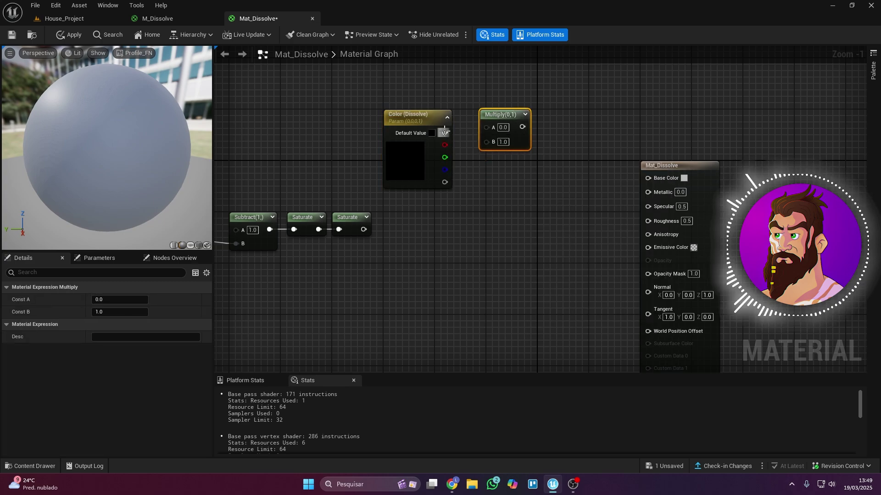
{"action": "left_click_drag", "start_coordinate": [444, 132], "coordinate": [486, 127]}
{"action": "left_click_drag", "start_coordinate": [487, 140], "coordinate": [428, 192]}
{"action": "double_click", "coordinate": [409, 207]}
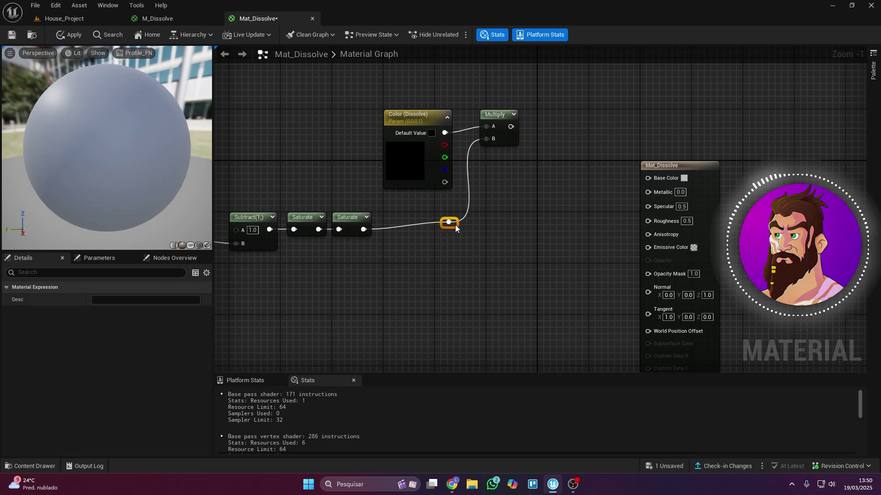
{"action": "left_click_drag", "start_coordinate": [627, 244], "coordinate": [648, 247]}
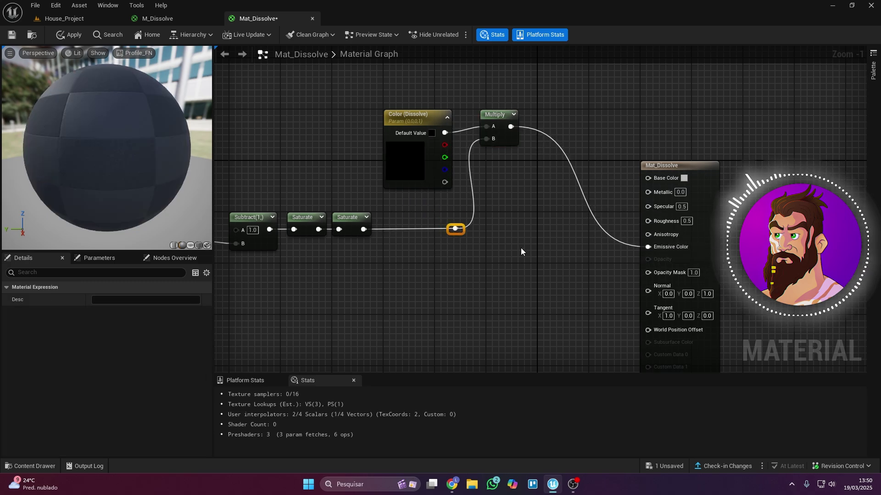
Add an Add node below the Saturate nodes and set its Const B to -0.1
{"action": "right_click_drag", "start_coordinate": [521, 248], "coordinate": [592, 202]}
{"action": "left_click", "coordinate": [590, 201]}
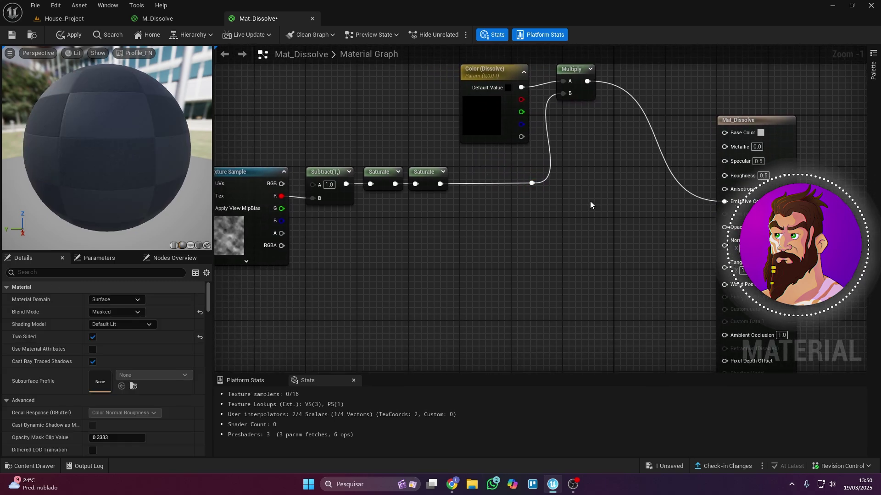
{"action": "scroll", "coordinate": [590, 201], "scroll_direction": "down", "scroll_amount": 1}
{"action": "right_click_drag", "start_coordinate": [480, 205], "coordinate": [401, 194]}
{"action": "right_click", "coordinate": [392, 219]}
{"action": "type", "text": "add"}
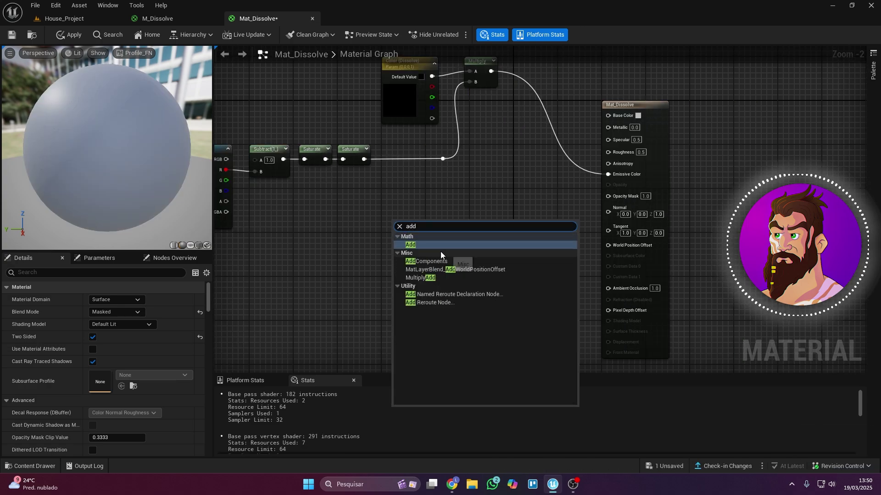
{"action": "left_click", "coordinate": [440, 251]}
{"action": "left_click_drag", "start_coordinate": [410, 222], "coordinate": [400, 202]}
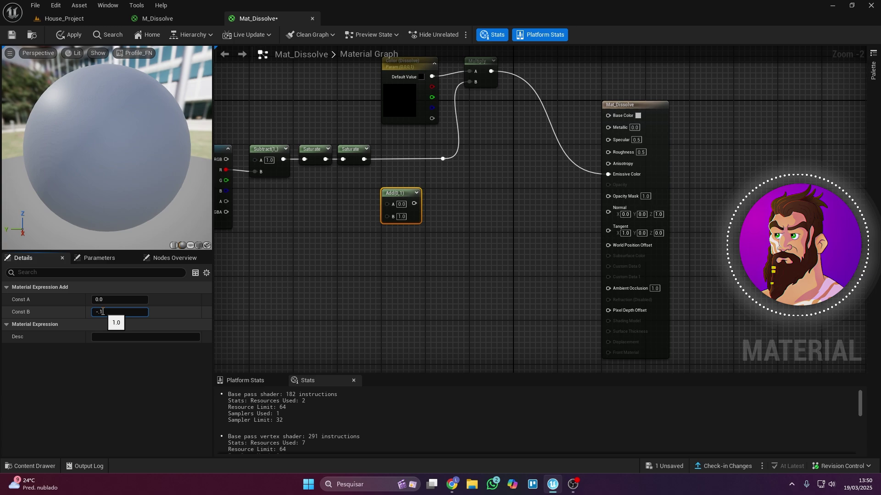
{"action": "left_click", "coordinate": [418, 193]}
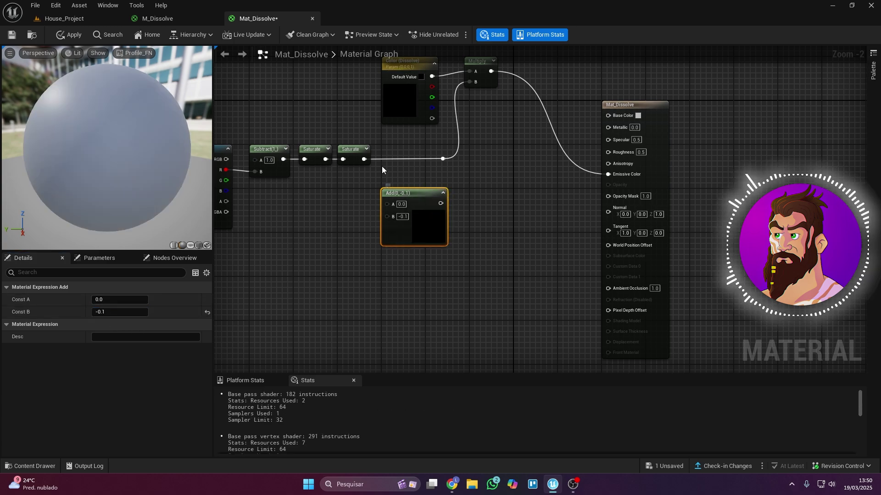
Connect the first Saturate's output to the Add node's A input and place a duplicated Saturate after the Add node
{"action": "left_click_drag", "start_coordinate": [325, 159], "coordinate": [387, 204]}
{"action": "left_click", "coordinate": [315, 150]}
{"action": "key", "text": "ctrl+d"}
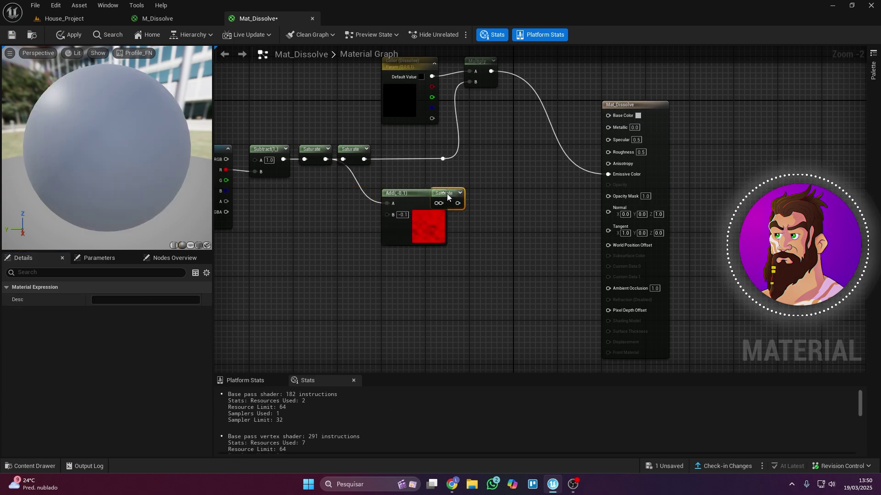
{"action": "left_click_drag", "start_coordinate": [442, 203], "coordinate": [459, 203]}
Add a OneMinus node fed by the duplicated Saturate
{"action": "right_click_drag", "start_coordinate": [493, 187], "coordinate": [397, 184]}
{"action": "right_click", "coordinate": [415, 197]}
{"action": "type", "text": "one"}
{"action": "left_click", "coordinate": [461, 246]}
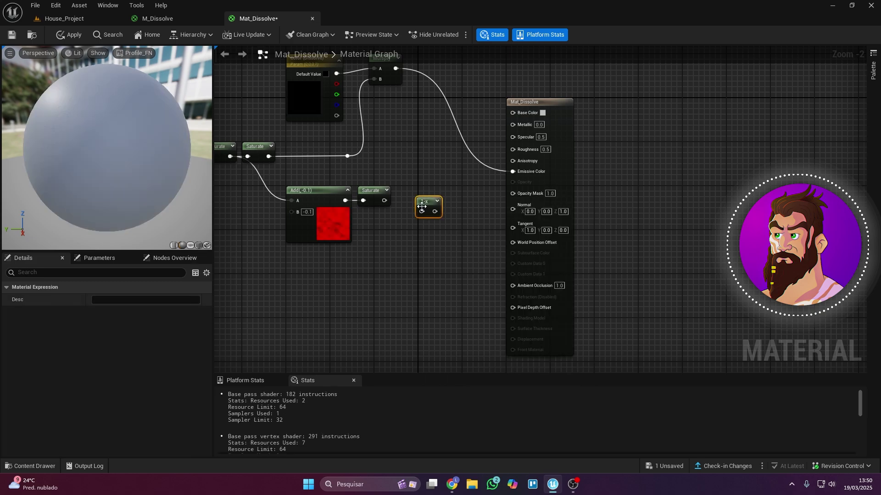
{"action": "left_click_drag", "start_coordinate": [385, 200], "coordinate": [407, 200]}
Add a Floor node fed by the OneMinus output
{"action": "right_click_drag", "start_coordinate": [455, 193], "coordinate": [413, 198]}
{"action": "right_click", "coordinate": [396, 200]}
{"action": "type", "text": "floor"}
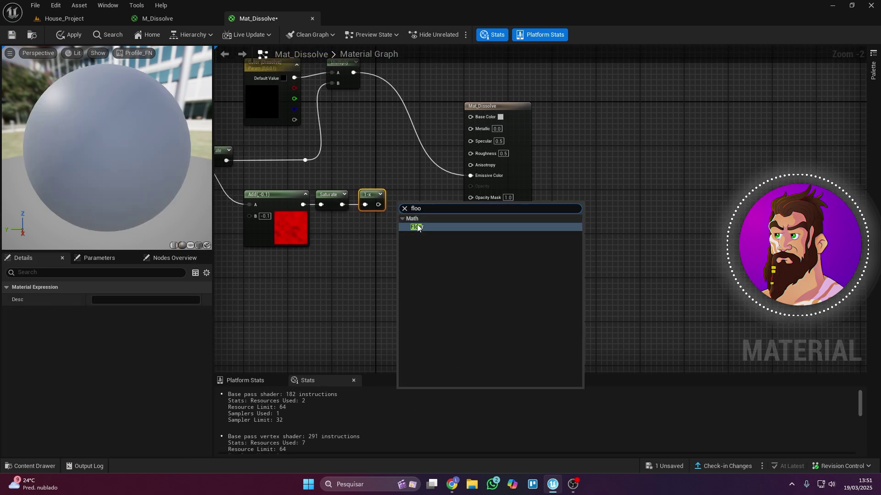
{"action": "left_click", "coordinate": [416, 227]}
{"action": "left_click_drag", "start_coordinate": [377, 204], "coordinate": [397, 204]}
Move the material output node further away and add a Multiply node combining the reroute point's output (A) with the Floor output (B)
{"action": "left_click_drag", "start_coordinate": [496, 106], "coordinate": [673, 106]}
{"action": "right_click_drag", "start_coordinate": [459, 193], "coordinate": [450, 224]}
{"action": "key", "text": "m"}
{"action": "left_click", "coordinate": [425, 205]}
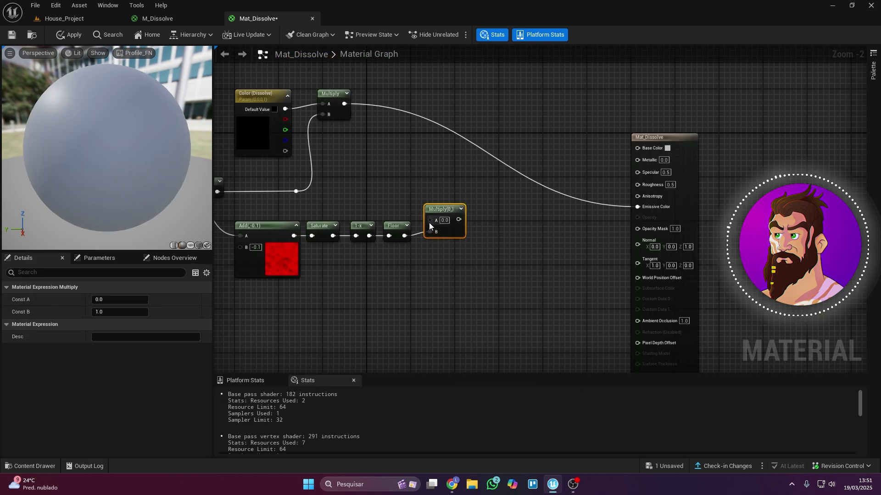
{"action": "left_click_drag", "start_coordinate": [296, 191], "coordinate": [296, 192]}
{"action": "left_click_drag", "start_coordinate": [433, 179], "coordinate": [433, 186]}
Chain two more Multiply nodes after the mask's Multiply and connect the last one to World Position Offset
{"action": "right_click_drag", "start_coordinate": [479, 203], "coordinate": [472, 174]}
{"action": "key", "text": "m"}
{"action": "left_click", "coordinate": [503, 188]}
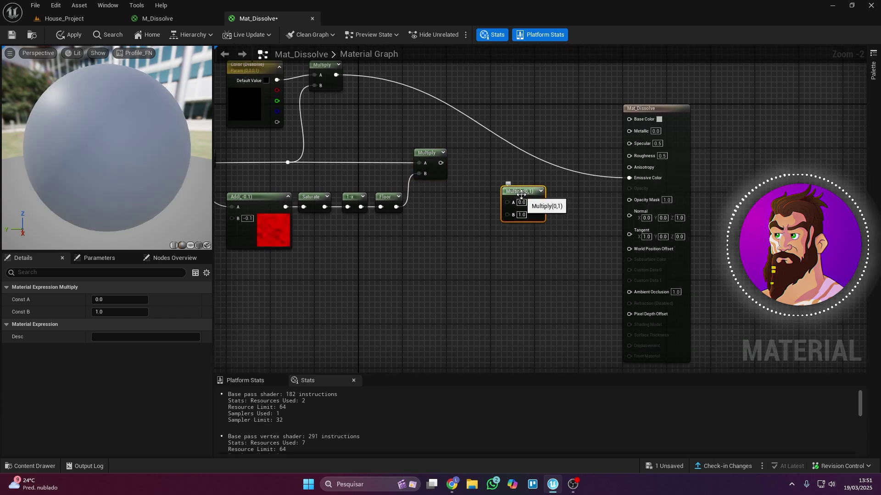
{"action": "key", "text": "ctrl+d"}
{"action": "left_click_drag", "start_coordinate": [521, 195], "coordinate": [540, 196]}
{"action": "left_click_drag", "start_coordinate": [557, 207], "coordinate": [638, 251]}
{"action": "left_click", "coordinate": [499, 204]}
{"action": "left_click_drag", "start_coordinate": [505, 207], "coordinate": [530, 207]}
{"action": "left_click_drag", "start_coordinate": [475, 208], "coordinate": [441, 163]}
Add a VertexNormalWS node and connect it to the B input of the last Multiply before World Position Offset
{"action": "right_click", "coordinate": [454, 257]}
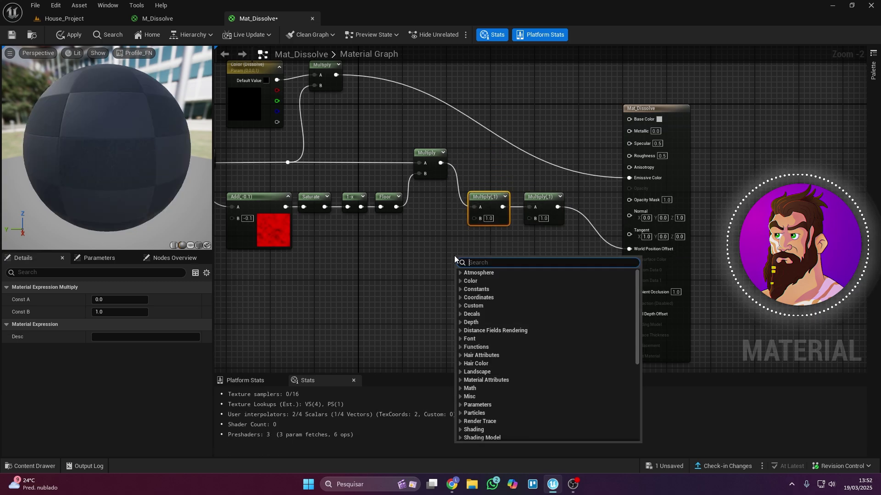
{"action": "type", "text": "verte"}
{"action": "left_click", "coordinate": [493, 299]}
{"action": "left_click_drag", "start_coordinate": [500, 277], "coordinate": [530, 218]}
{"action": "left_click_drag", "start_coordinate": [484, 262], "coordinate": [487, 245]}
Add a scalar parameter named Dissolve (WPO) and connect it to the B input of the Multiply before the vertex-normal one
{"action": "key", "text": "s"}
{"action": "left_click", "coordinate": [401, 249]}
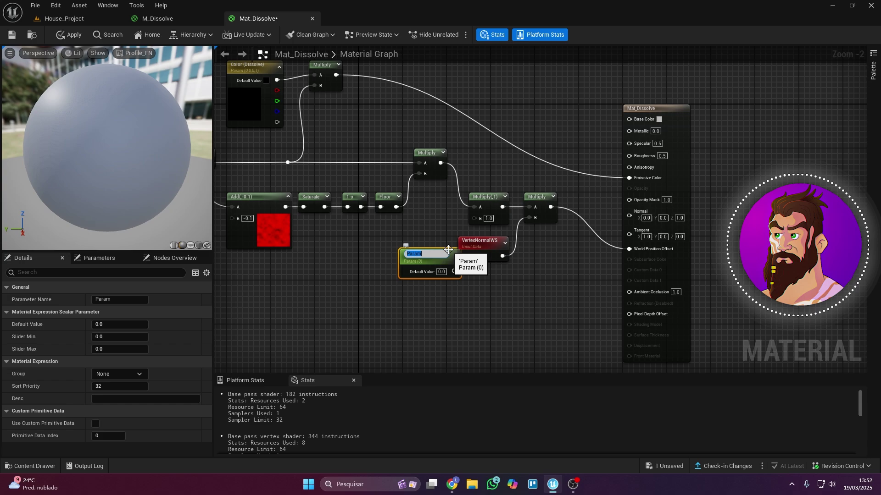
{"action": "type", "text": "Dissolve (WPO"}
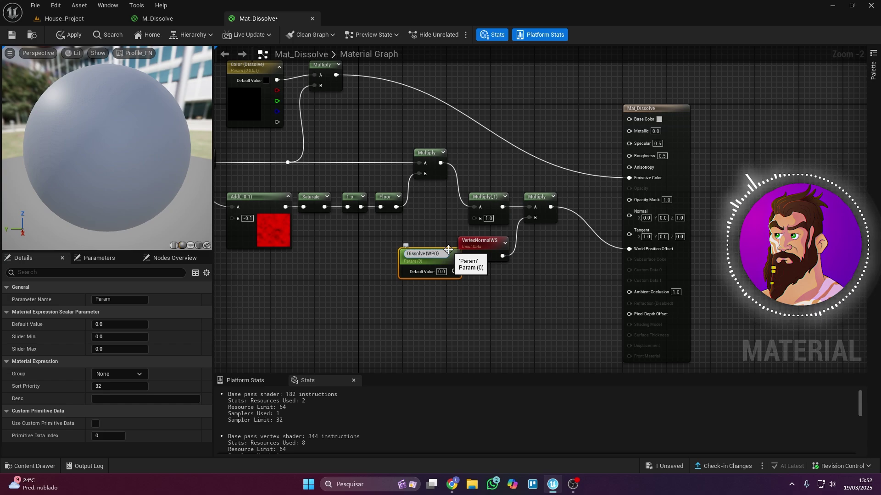
{"action": "left_click_drag", "start_coordinate": [449, 249], "coordinate": [474, 217]}
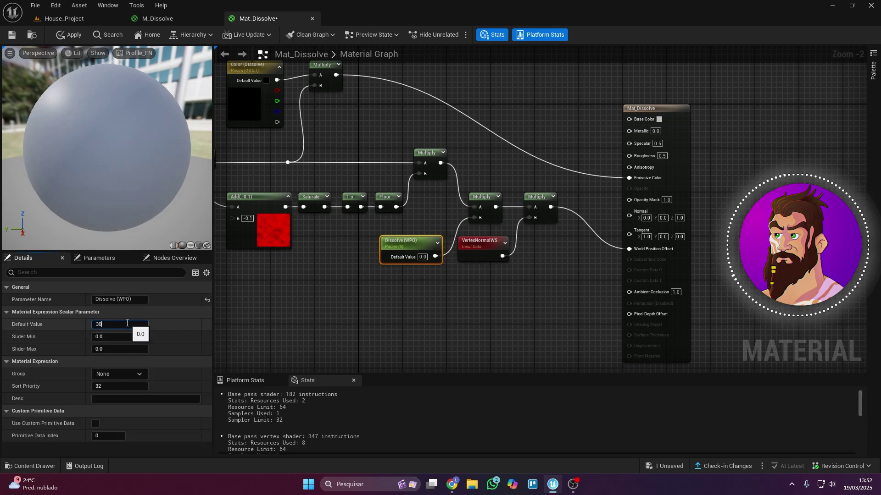
Set the Dissolve (WPO) parameter's default value to 30 and its slider maximum to 500
{"action": "key", "text": "Return"}
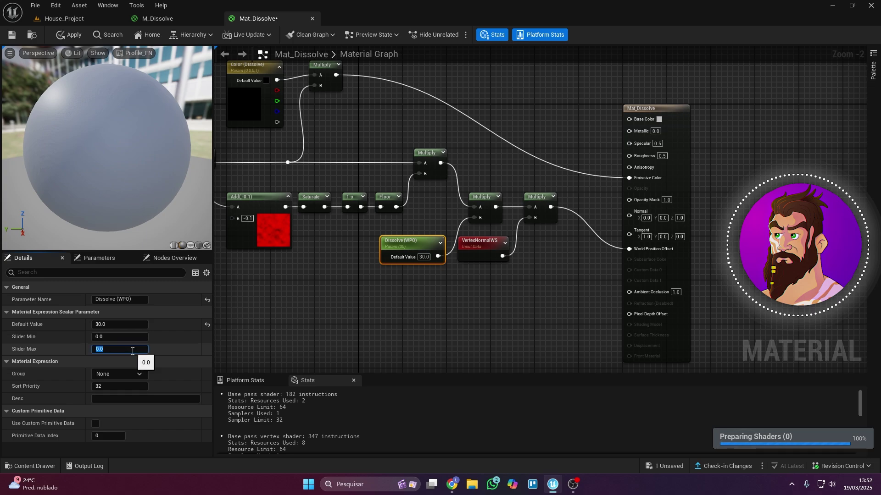
{"action": "left_click", "coordinate": [132, 351]}
{"action": "type", "text": "500"}
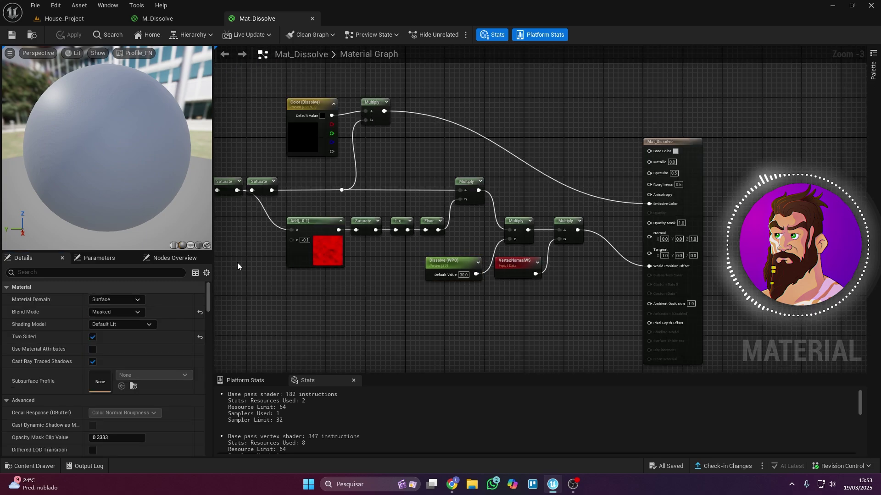
Convert the Texture Sample to a parameter named Texture (Noise)
{"action": "right_click_drag", "start_coordinate": [238, 262], "coordinate": [469, 163]}
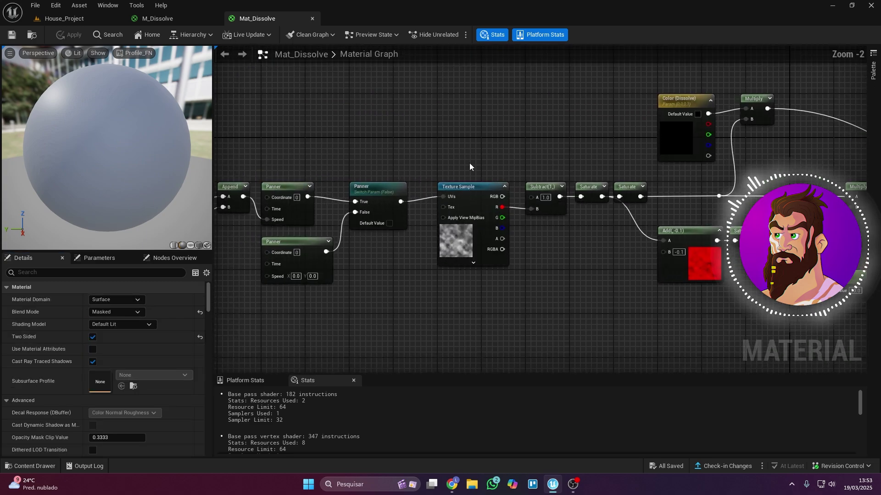
{"action": "right_click", "coordinate": [466, 195]}
{"action": "left_click", "coordinate": [504, 238]}
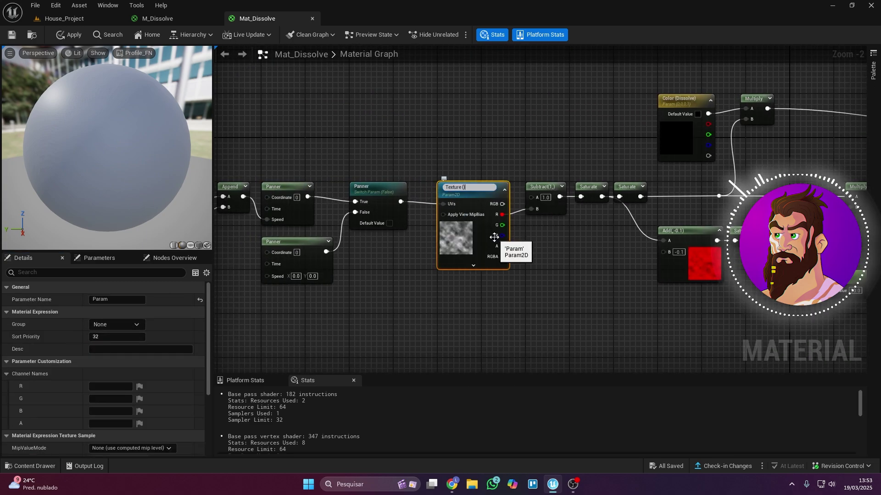
{"action": "type", "text": "Texture (Noise)"}
{"action": "left_click", "coordinate": [483, 141]}
Assign the Texture (Noise) and Color (Dissolve) parameters to a group named Texture
{"action": "right_click_drag", "start_coordinate": [415, 171], "coordinate": [556, 147]}
{"action": "left_click", "coordinate": [607, 170]}
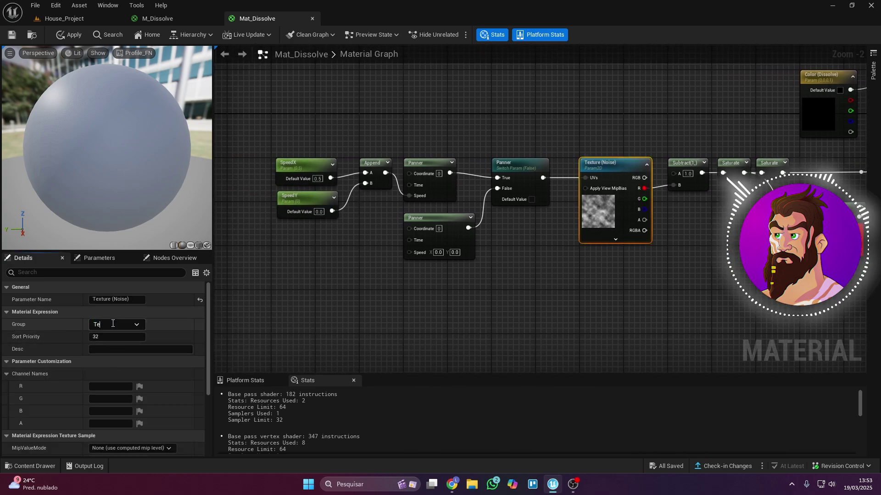
{"action": "right_click_drag", "start_coordinate": [626, 130], "coordinate": [319, 171]}
{"action": "left_click", "coordinate": [514, 120]}
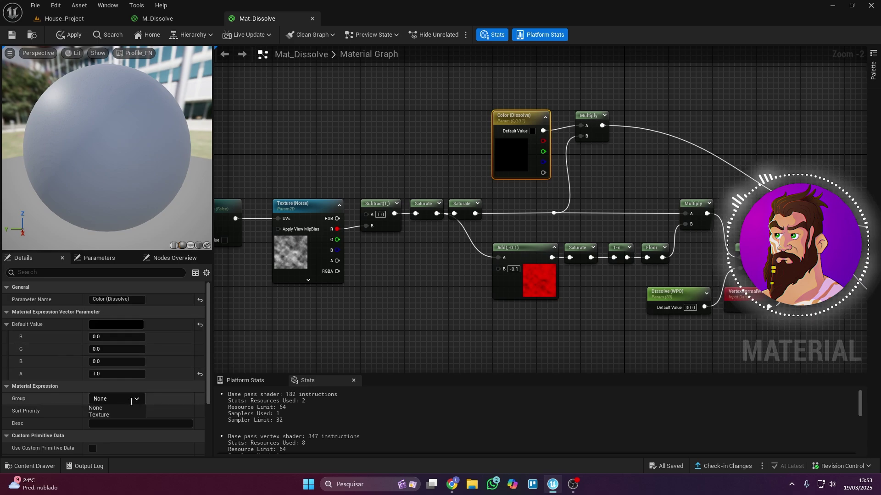
{"action": "left_click", "coordinate": [99, 415]}
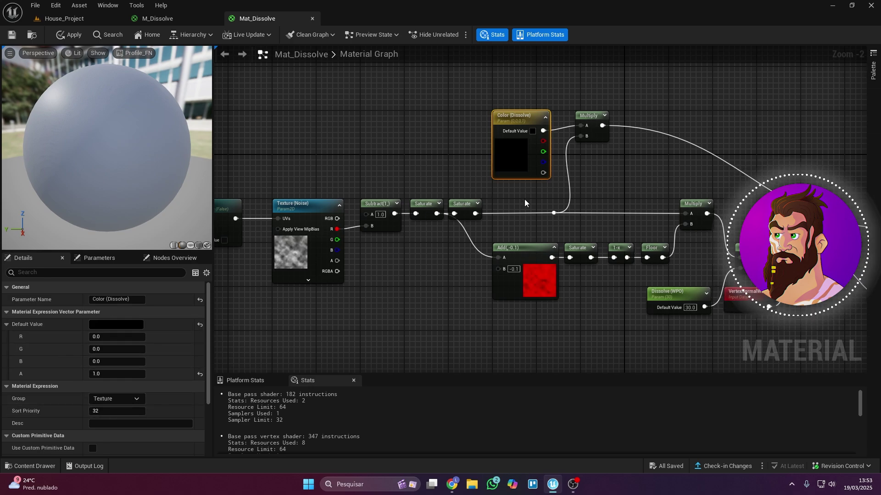
Assign the Panner switch parameter to a new group named Panner and open its sort priority for editing
{"action": "right_click_drag", "start_coordinate": [574, 196], "coordinate": [878, 161]}
{"action": "left_click", "coordinate": [505, 166]}
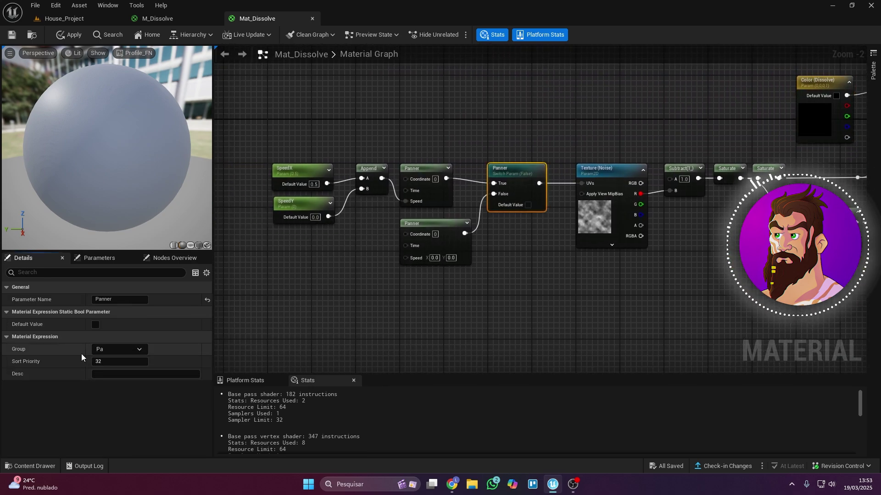
{"action": "left_click", "coordinate": [125, 349]}
{"action": "type", "text": "Panner"}
{"action": "key", "text": "Return"}
{"action": "left_click", "coordinate": [115, 361]}
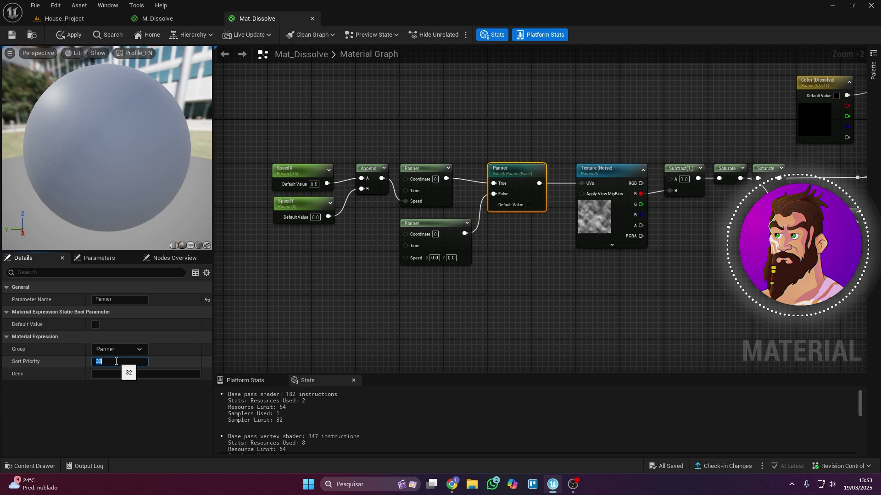
Assign the SpeedX and SpeedY parameters to the Panner group
{"action": "left_click", "coordinate": [301, 168]}
{"action": "left_click", "coordinate": [121, 374]}
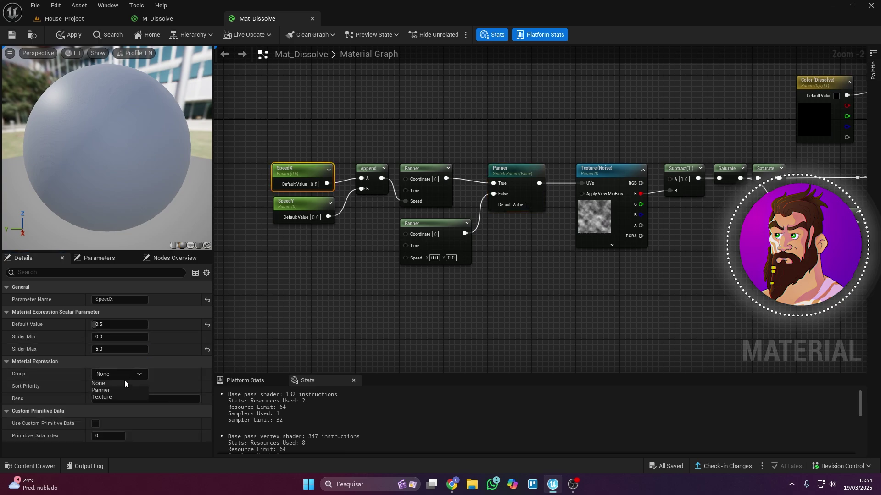
{"action": "left_click", "coordinate": [289, 201]}
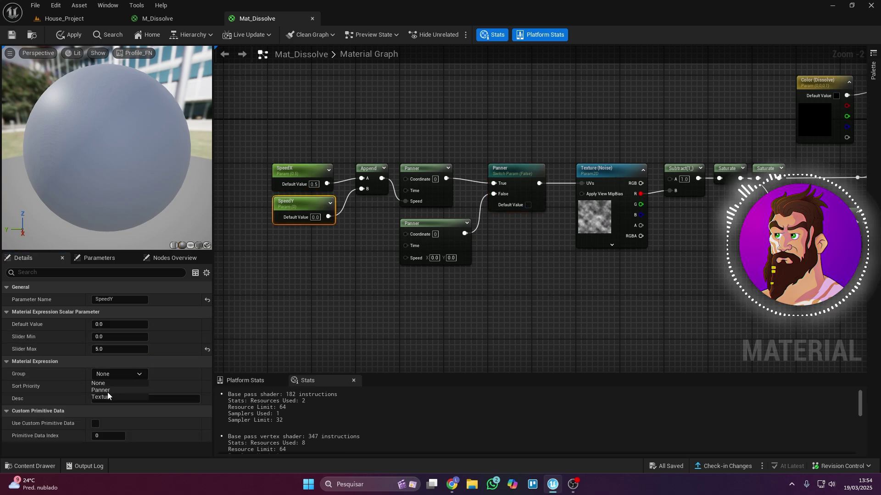
{"action": "left_click", "coordinate": [107, 390]}
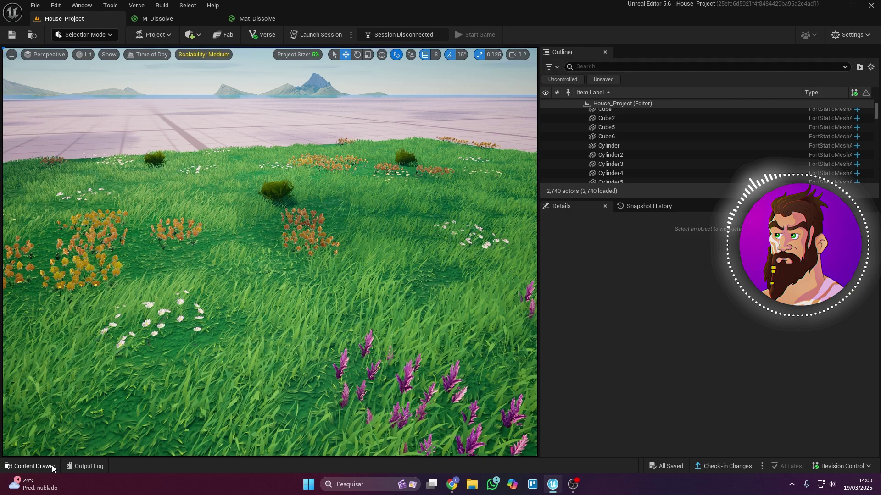
Create a material instance from Mat_Dissolve in the Dissolve folder, keeping the suggested name
{"action": "left_click", "coordinate": [46, 466]}
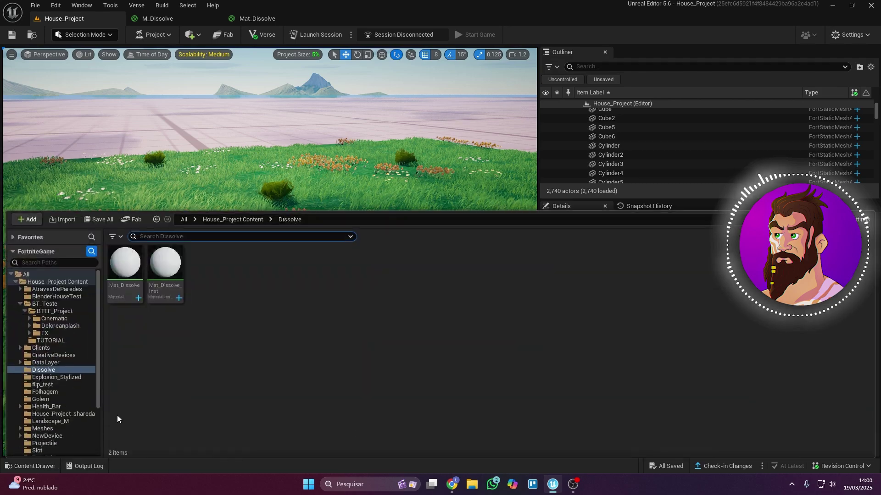
{"action": "right_click", "coordinate": [121, 262]}
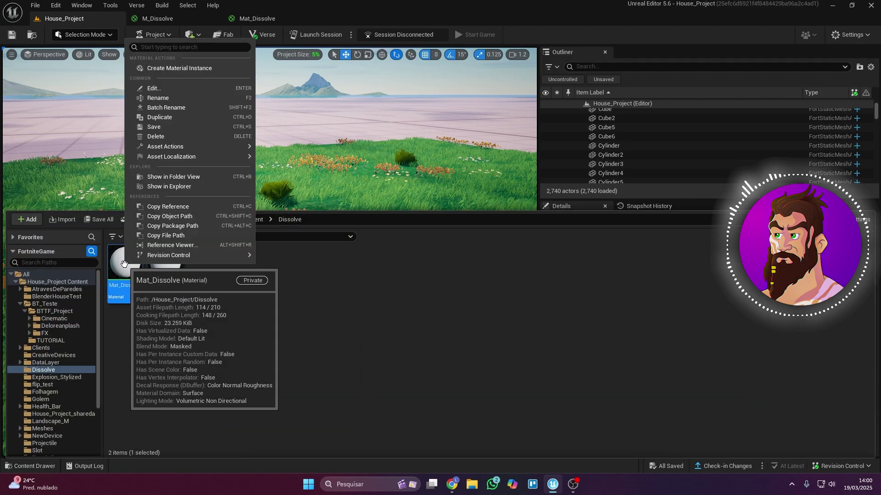
{"action": "left_click", "coordinate": [170, 68]}
{"action": "key", "text": "Return"}
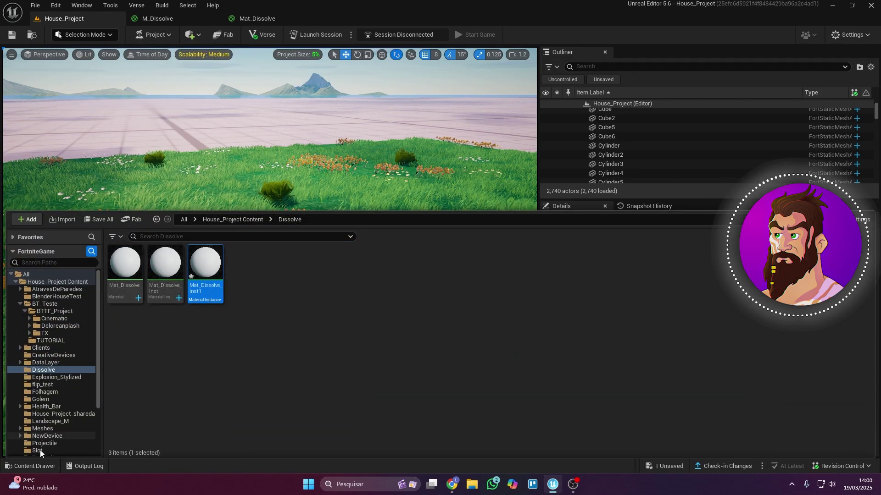
Place a cube shape on the grass in the House_Project level and scale it up
{"action": "left_click", "coordinate": [248, 79]}
{"action": "left_click", "coordinate": [192, 35]}
{"action": "mouse_move", "coordinate": [206, 81]}
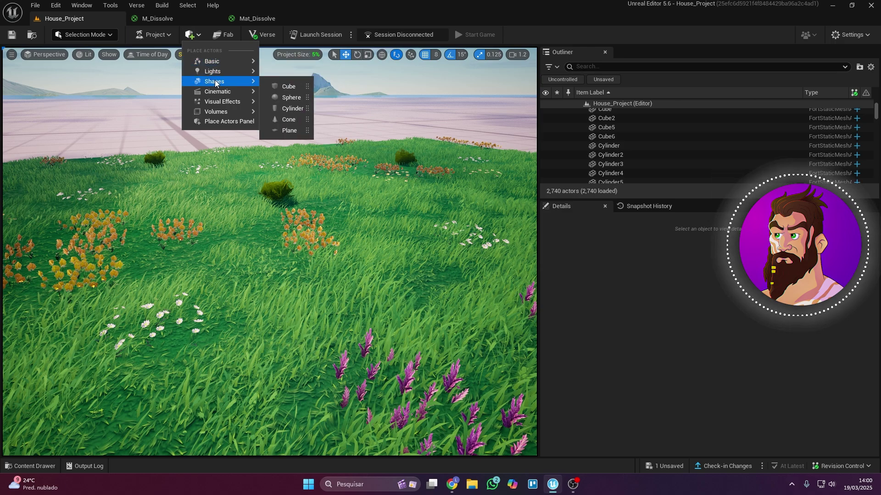
{"action": "left_click", "coordinate": [277, 87]}
{"action": "key", "text": "e"}
{"action": "key", "text": "r"}
{"action": "left_click_drag", "start_coordinate": [269, 252], "coordinate": [265, 212]}
{"action": "key", "text": "w"}
{"action": "left_click", "coordinate": [368, 54]}
Apply Mat_Dissolve_Inst1 to the new cube and open the instance in a floating window beside the level viewport
{"action": "key", "text": "ctrl+space"}
{"action": "left_click_drag", "start_coordinate": [205, 259], "coordinate": [251, 187]}
{"action": "key", "text": "ctrl+space"}
{"action": "double_click", "coordinate": [207, 263]}
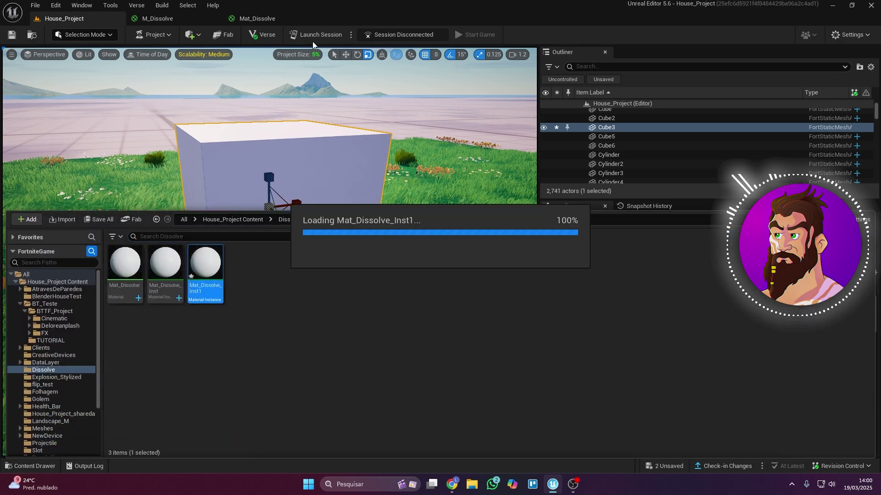
{"action": "left_click_drag", "start_coordinate": [348, 22], "coordinate": [546, 83]}
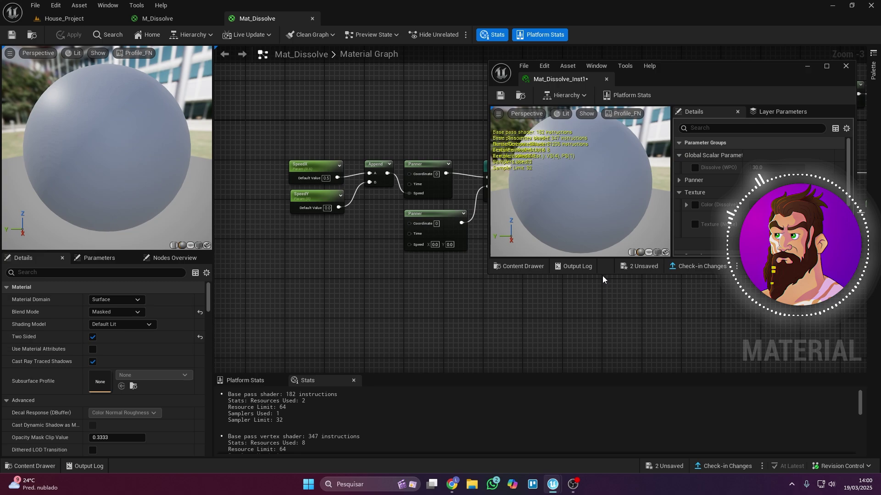
{"action": "left_click_drag", "start_coordinate": [601, 274], "coordinate": [584, 367]}
{"action": "left_click", "coordinate": [73, 19]}
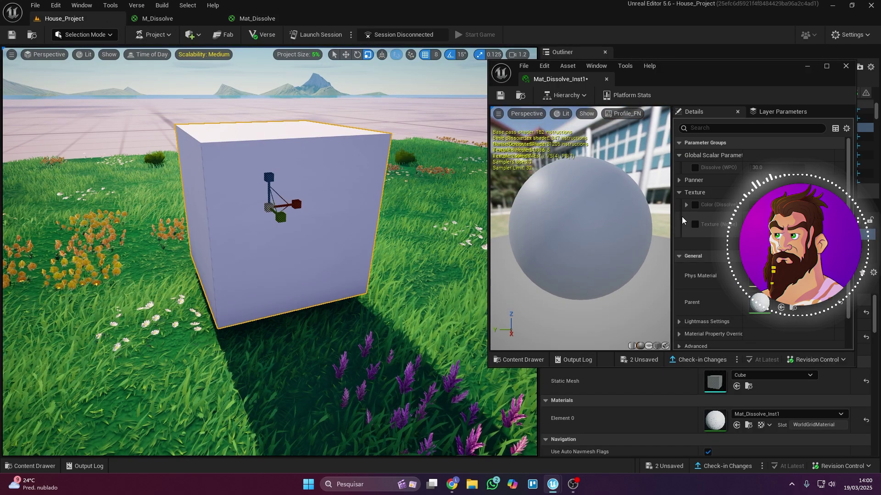
Try the instance's Panner switch with the SpeedX and SpeedY overrides enabled, and turn the switch back off
{"action": "left_click", "coordinate": [699, 181]}
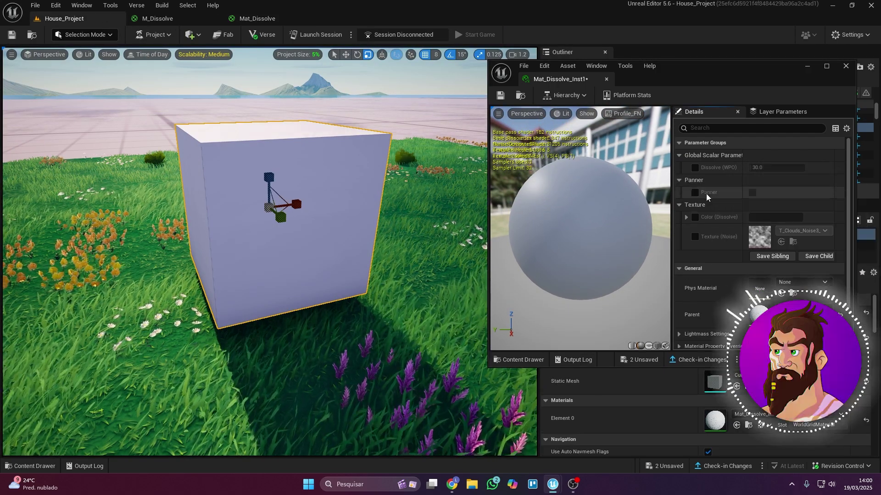
{"action": "left_click", "coordinate": [752, 192]}
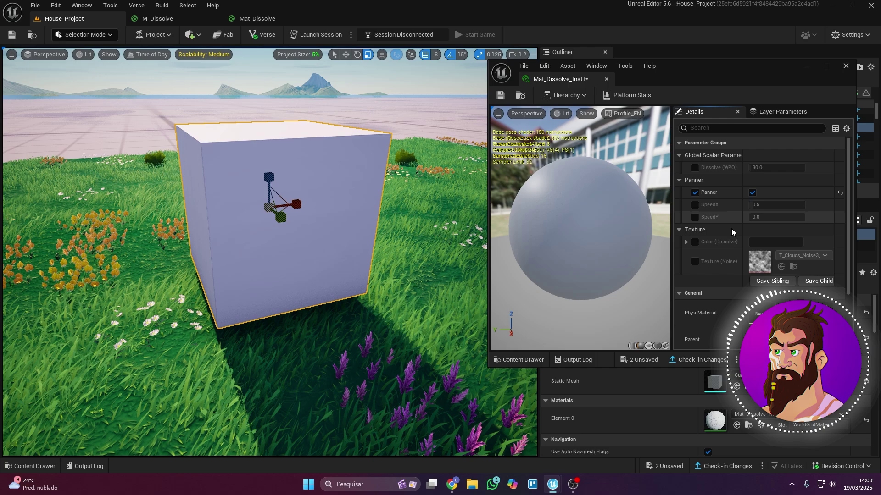
{"action": "left_click", "coordinate": [695, 217]}
{"action": "left_click", "coordinate": [694, 205]}
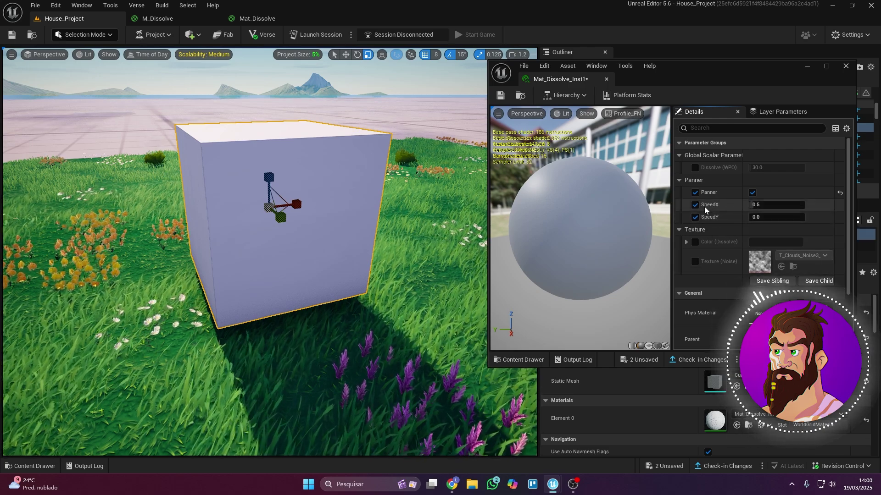
{"action": "left_click", "coordinate": [706, 180]}
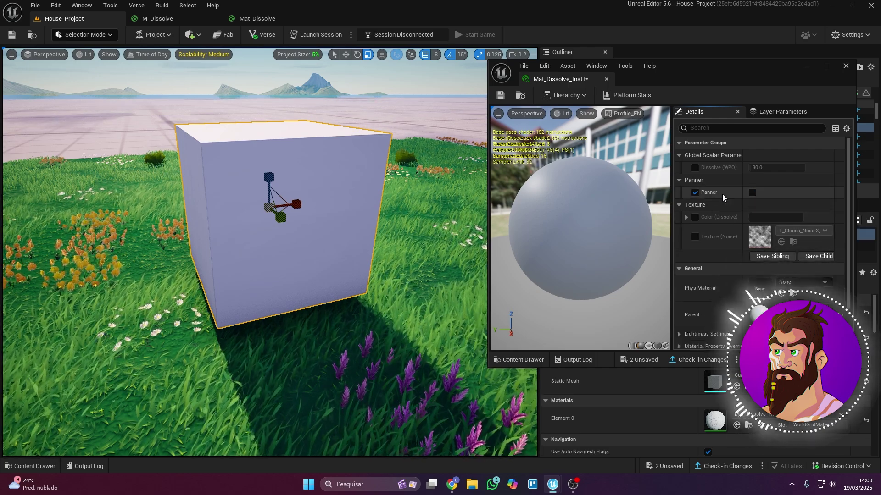
Save Mat_Dissolve_Inst1 and close its editor
{"action": "left_click", "coordinate": [500, 96]}
{"action": "left_click", "coordinate": [605, 79]}
Add a BoundingBoxBased_0-1_UVW function node to the Mat_Dissolve graph, above the SpeedX and SpeedY nodes
{"action": "right_click", "coordinate": [395, 175]}
{"action": "type", "text": "bOUN"}
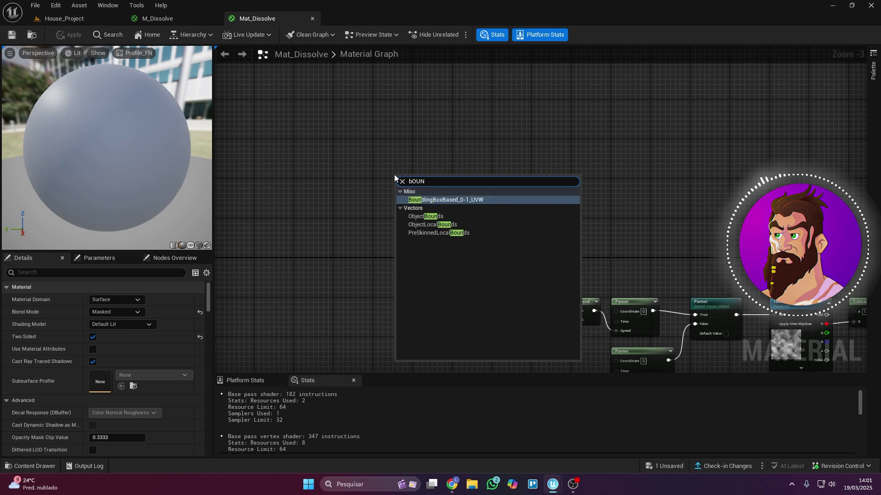
{"action": "left_click", "coordinate": [418, 200]}
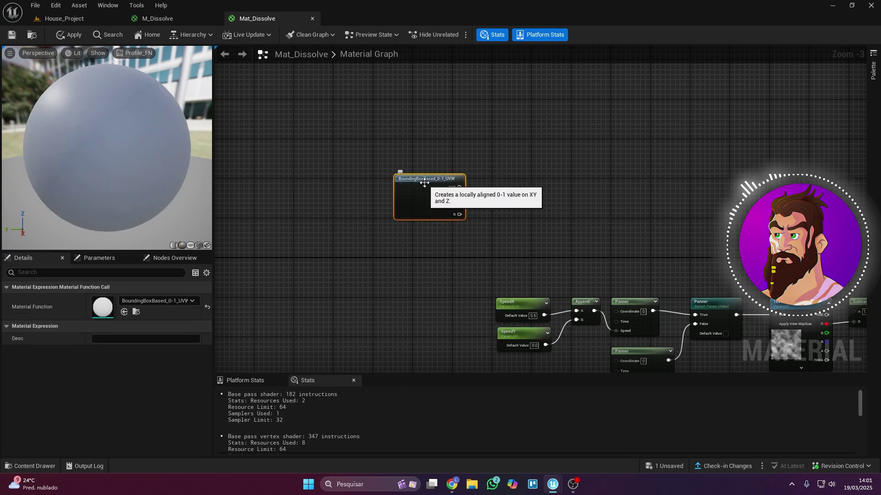
{"action": "left_click_drag", "start_coordinate": [425, 182], "coordinate": [445, 183]}
{"action": "scroll", "coordinate": [422, 142], "scroll_direction": "up", "scroll_amount": 1}
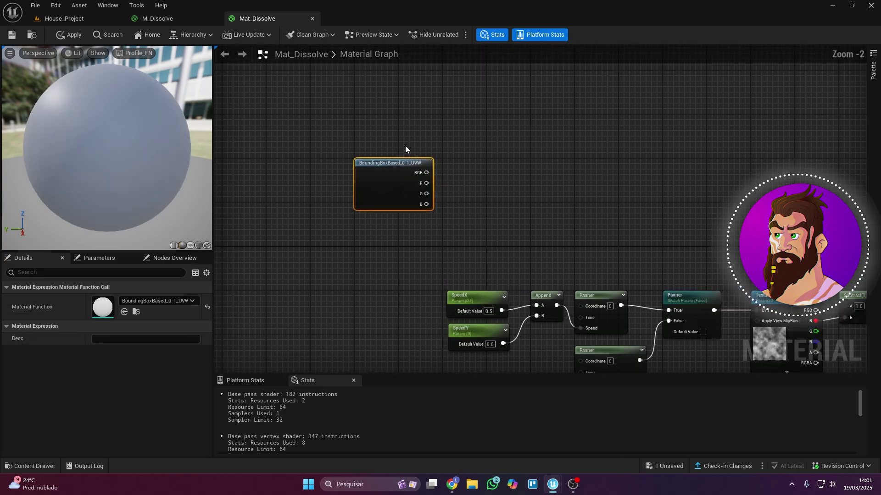
{"action": "left_click", "coordinate": [405, 146]}
Locate the BoundingBoxBased_0-1_UVW function asset in its UVs folder, place a second copy in the graph and delete that copy
{"action": "left_click", "coordinate": [382, 186]}
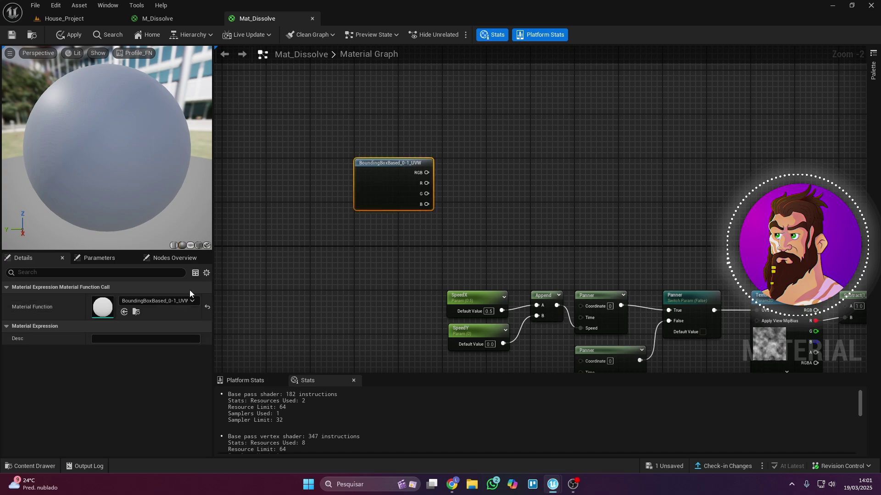
{"action": "left_click", "coordinate": [137, 312]}
{"action": "left_click", "coordinate": [345, 285]}
{"action": "left_click", "coordinate": [276, 291]}
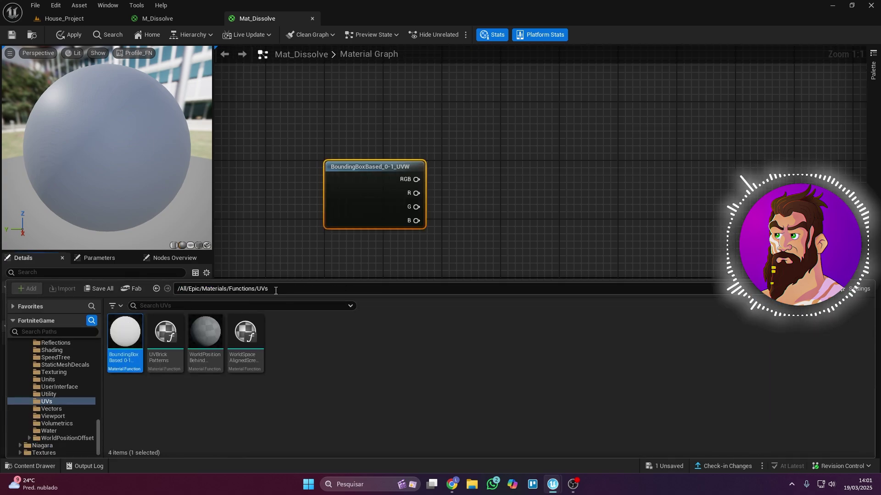
{"action": "left_click_drag", "start_coordinate": [125, 331], "coordinate": [268, 233]}
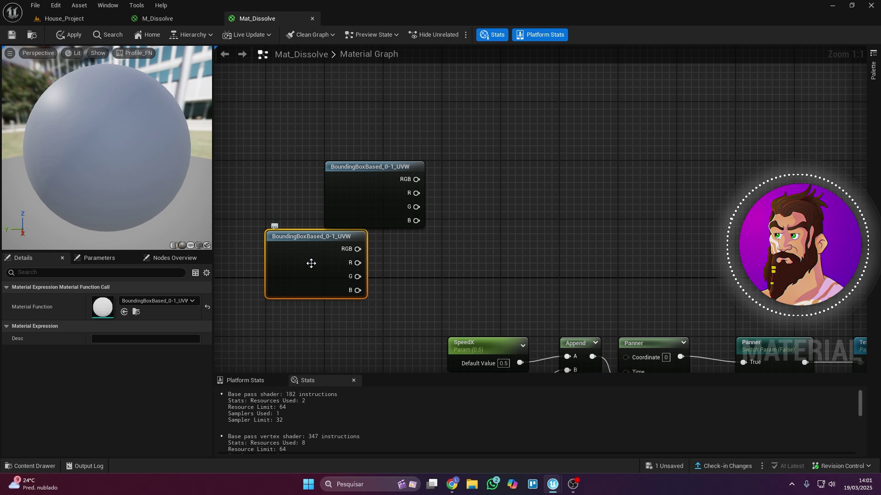
{"action": "key", "text": "Delete"}
Add a Component Mask fed by the bounding box node's RGB output and convert it to an R-only parameter named Mask Direction
{"action": "right_click", "coordinate": [387, 153]}
{"action": "type", "text": "Mask"}
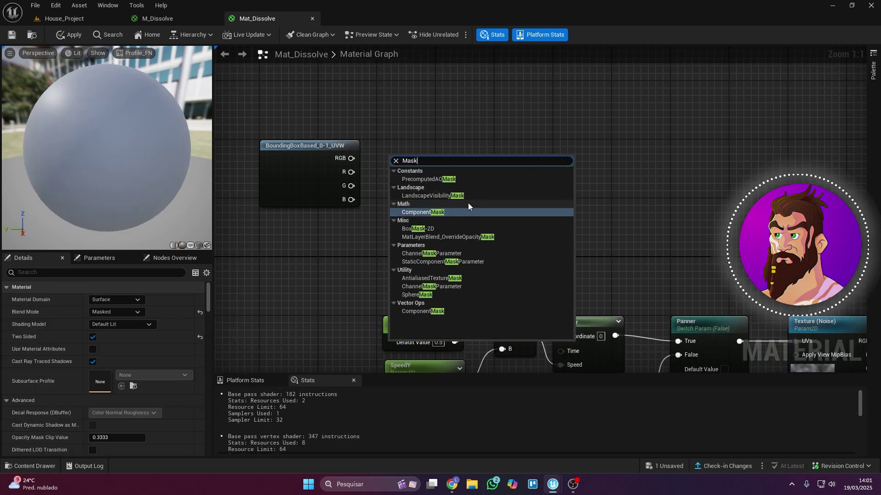
{"action": "left_click", "coordinate": [452, 212]}
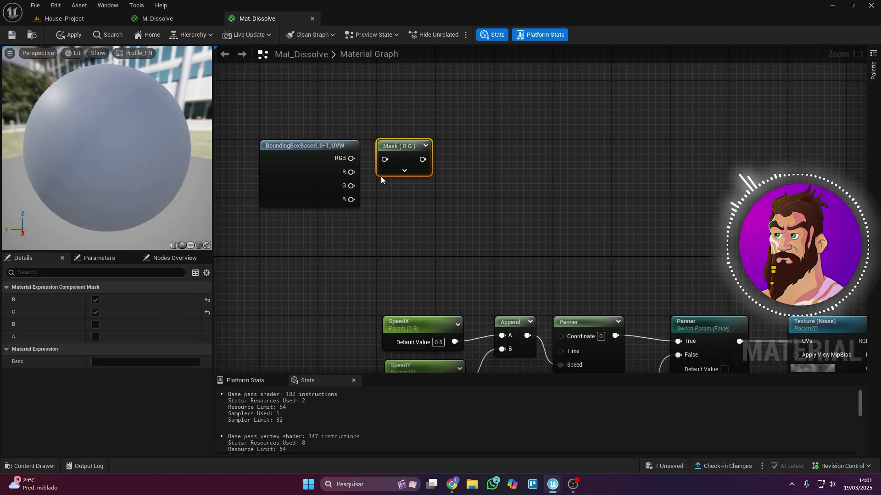
{"action": "right_click", "coordinate": [398, 150]}
{"action": "left_click", "coordinate": [429, 180]}
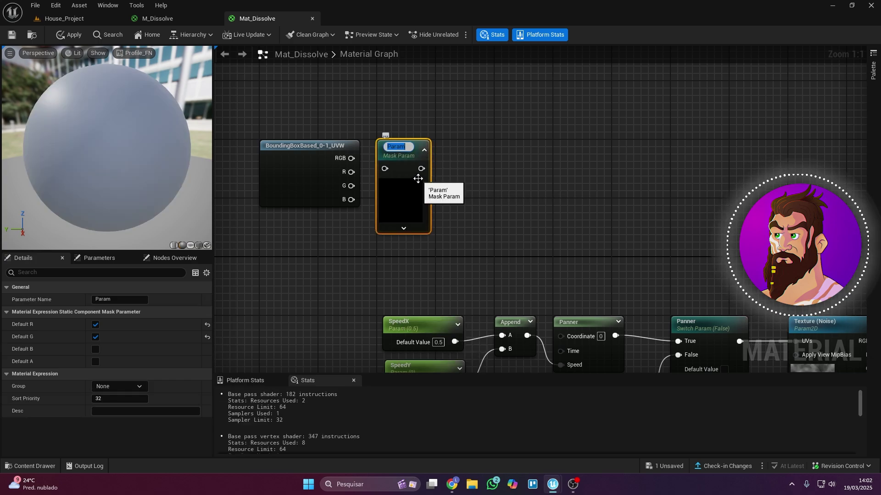
{"action": "type", "text": "Mask Direction"}
{"action": "key", "text": "Return"}
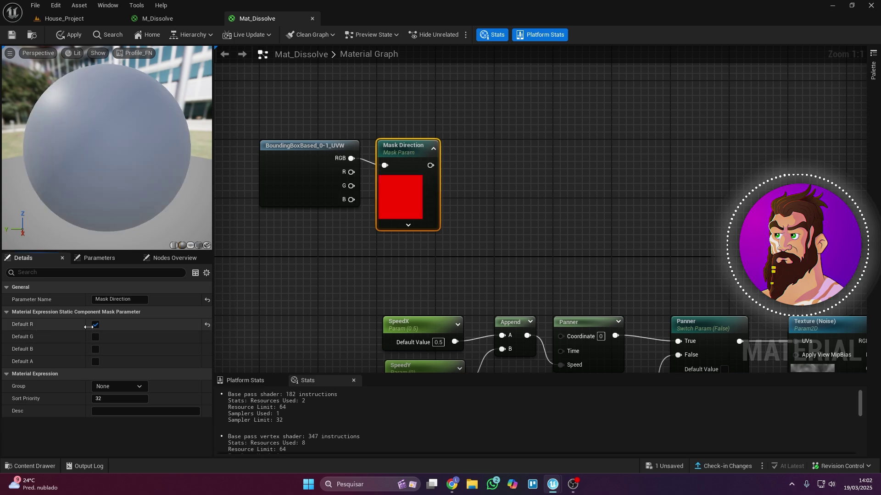
Assign Mask Direction to a new group named Location with sort priority 31
{"action": "right_click_drag", "start_coordinate": [394, 259], "coordinate": [302, 237]}
{"action": "scroll", "coordinate": [303, 237], "scroll_direction": "down", "scroll_amount": 1}
{"action": "left_click_drag", "start_coordinate": [116, 387], "coordinate": [62, 388]}
{"action": "type", "text": "Location"}
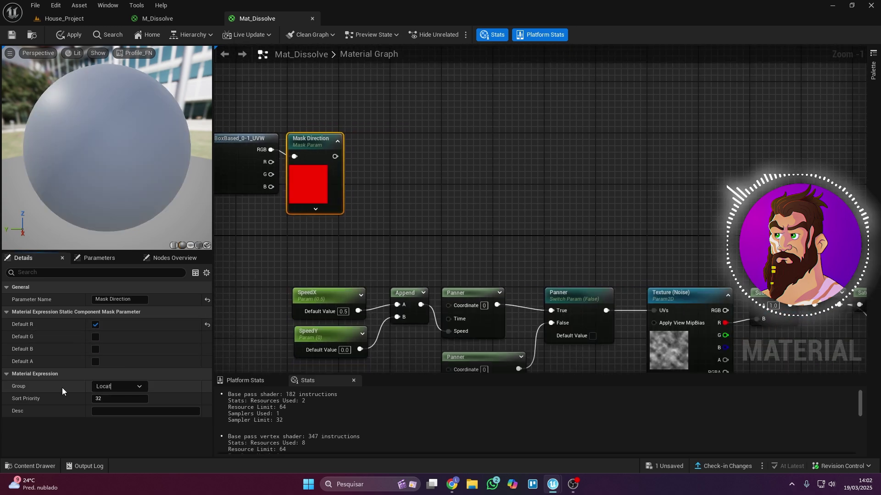
{"action": "left_click", "coordinate": [115, 402]}
{"action": "type", "text": "31"}
{"action": "key", "text": "Return"}
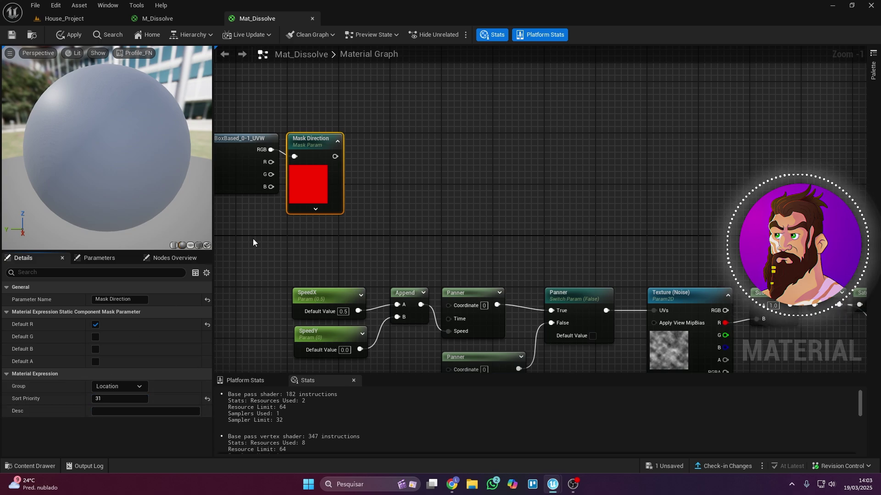
Add a One Minus (1-x) node just beyond the Mask Direction node
{"action": "mouse_move", "coordinate": [347, 239]}
{"action": "right_mouse_down"}
{"action": "mouse_move", "coordinate": [338, 239]}
{"action": "mouse_move", "coordinate": [341, 250]}
{"action": "right_mouse_up"}
{"action": "right_click", "coordinate": [373, 151]}
{"action": "type", "text": "one"}
{"action": "left_click", "coordinate": [397, 203]}
{"action": "left_click_drag", "start_coordinate": [382, 160], "coordinate": [353, 142]}
Add a static switch parameter named Dissolve Inversion, with True fed by Mask Direction through the 1-x node and False directly by Mask Direction
{"action": "right_click", "coordinate": [398, 164]}
{"action": "type", "text": "Swit"}
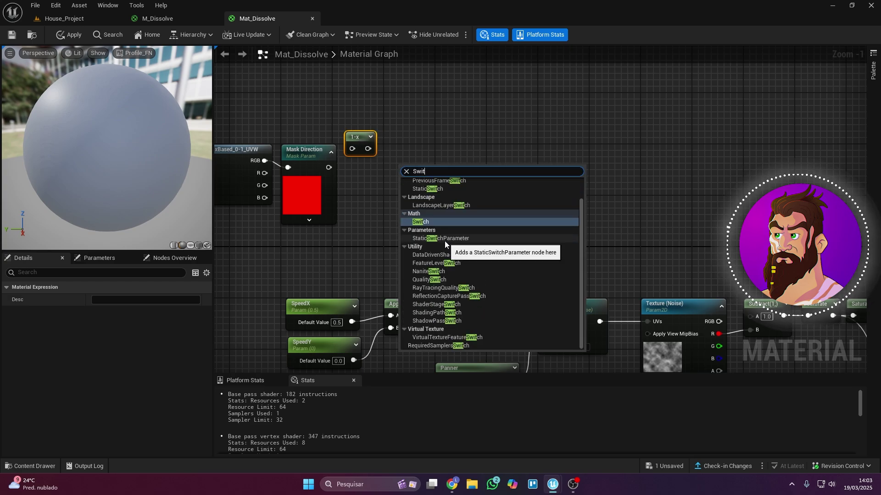
{"action": "left_click", "coordinate": [445, 238]}
{"action": "type", "text": "Dissolve Inversi"}
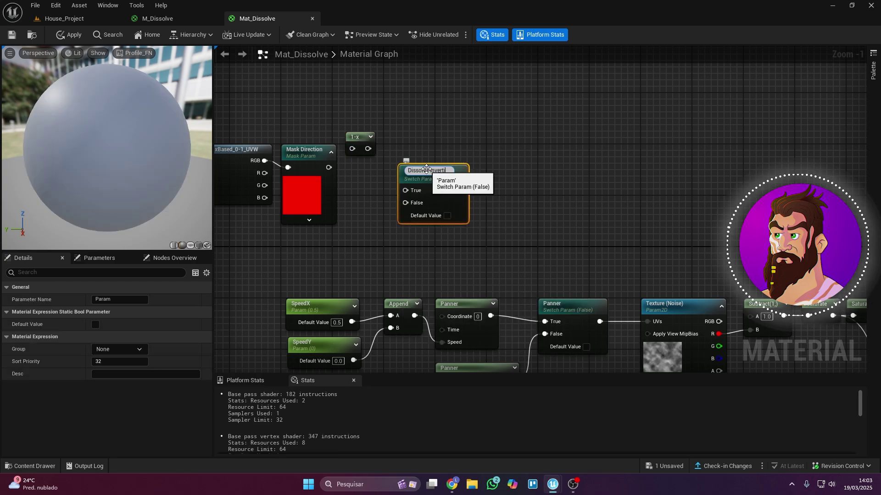
{"action": "type", "text": "on"}
{"action": "key", "text": "Return"}
{"action": "left_click_drag", "start_coordinate": [367, 149], "coordinate": [397, 181]}
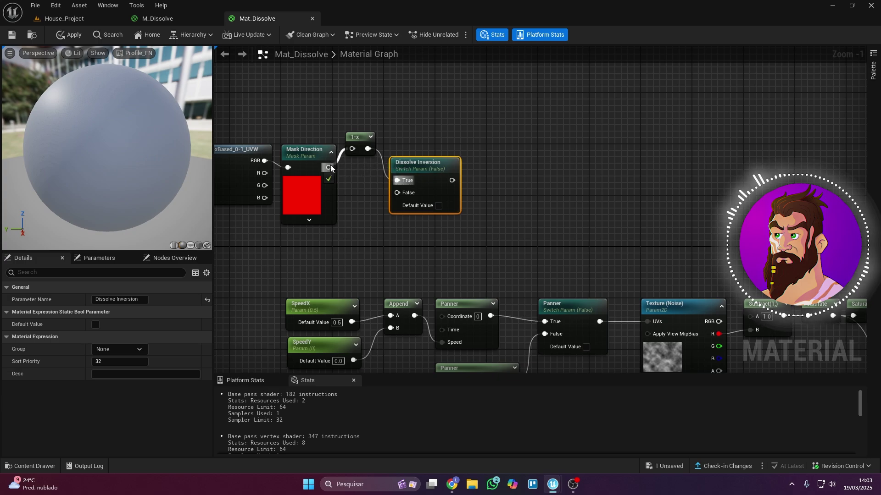
{"action": "left_click_drag", "start_coordinate": [331, 167], "coordinate": [398, 193]}
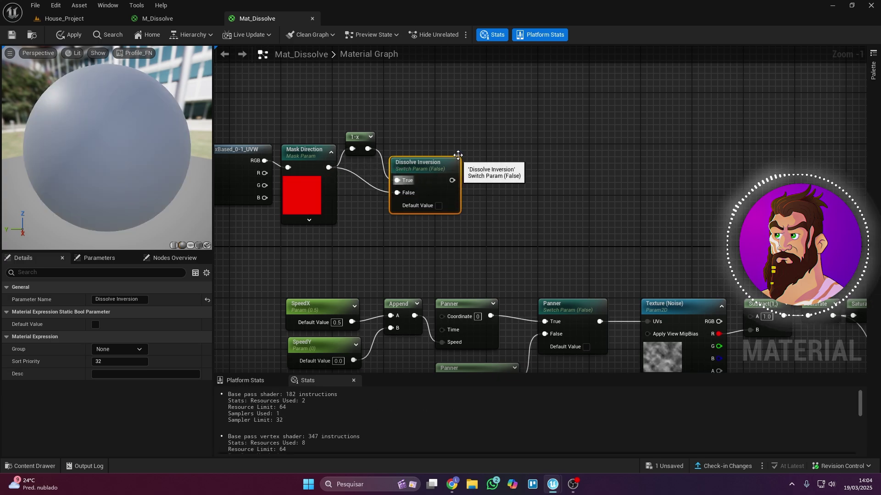
Turn on Dissolve Inversion's default value and assign the parameter to the Location group
{"action": "right_click_drag", "start_coordinate": [333, 62], "coordinate": [303, 60]}
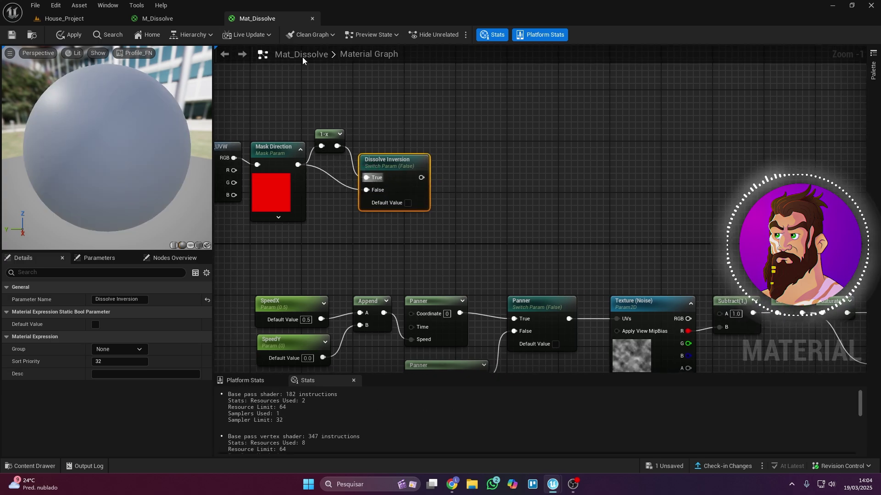
{"action": "left_click", "coordinate": [138, 349]}
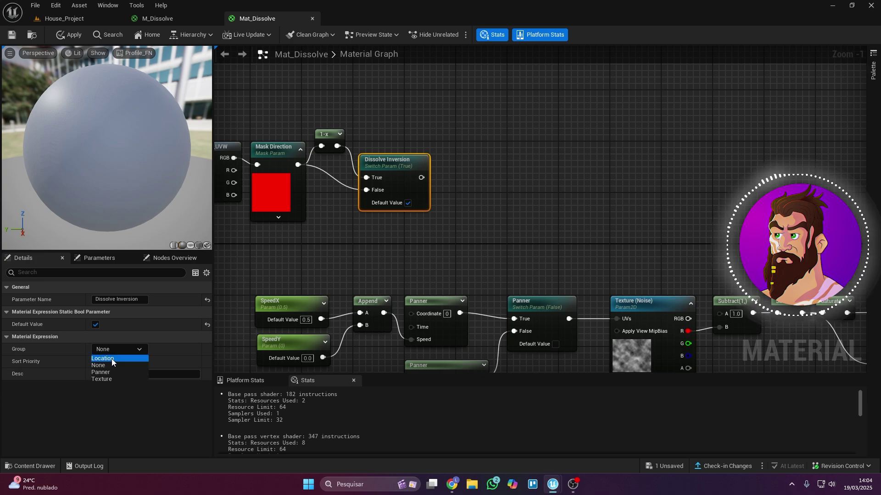
{"action": "left_click", "coordinate": [112, 358]}
Add a Saturate node fed by the Dissolve Inversion output
{"action": "right_click_drag", "start_coordinate": [494, 172], "coordinate": [436, 147]}
{"action": "type", "text": "saturate"}
{"action": "key", "text": "Return"}
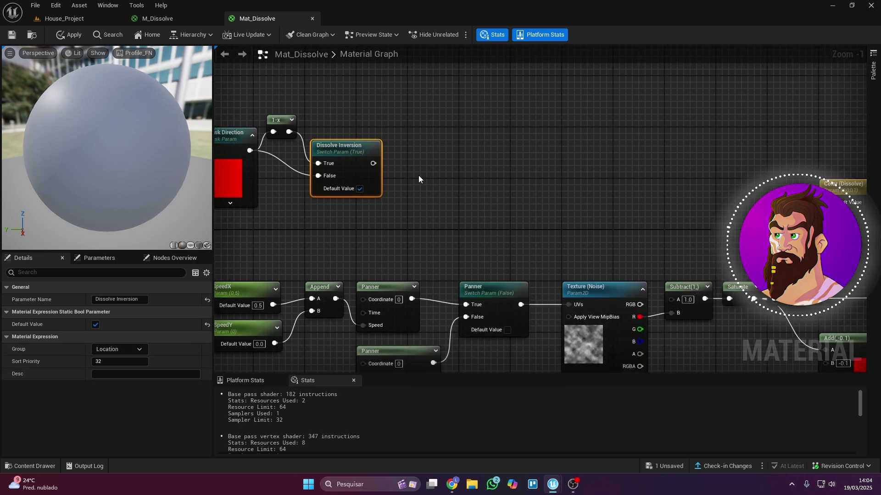
{"action": "left_click_drag", "start_coordinate": [401, 161], "coordinate": [414, 157]}
Add a static switch parameter named Center next to the new Saturate node
{"action": "right_click_drag", "start_coordinate": [451, 172], "coordinate": [356, 172]}
{"action": "right_click", "coordinate": [356, 172]}
{"action": "type", "text": "swit"}
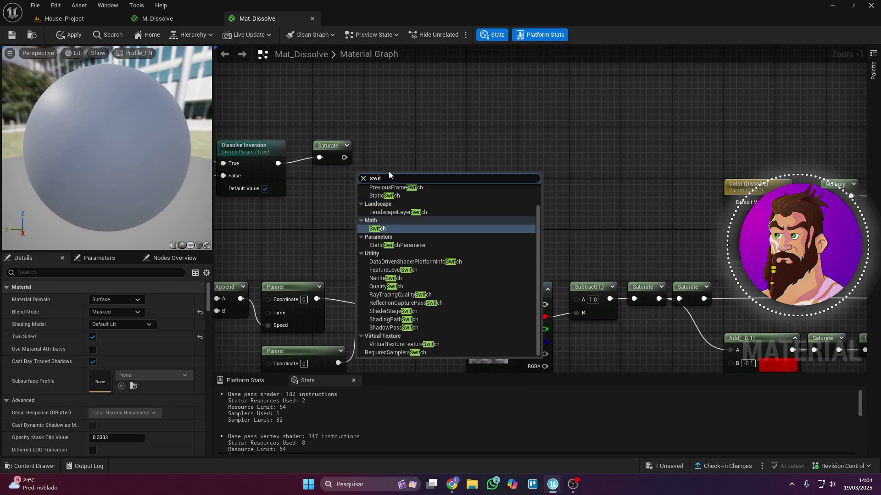
{"action": "left_click", "coordinate": [389, 244]}
{"action": "type", "text": "Center"}
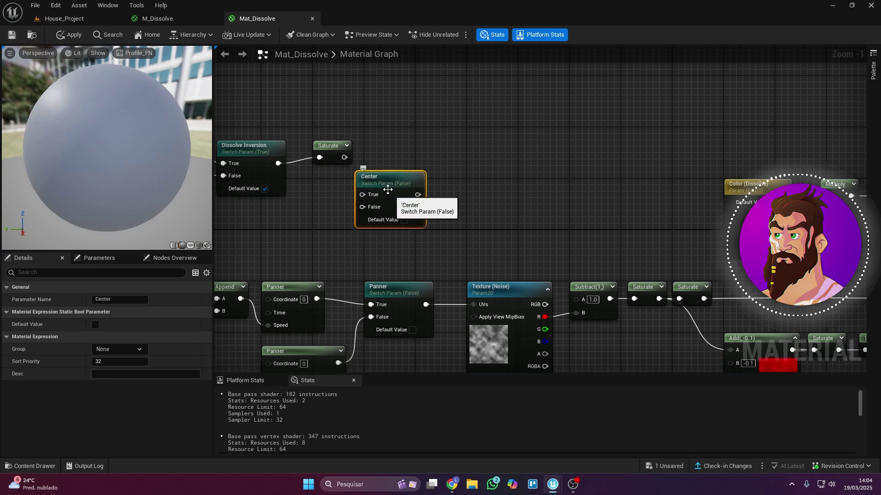
Feed the Center switch's False input from the Saturate node and its True input from a new constant with value 0
{"action": "mouse_move", "coordinate": [388, 190]}
{"action": "left_mouse_down"}
{"action": "mouse_move", "coordinate": [396, 154]}
{"action": "mouse_move", "coordinate": [377, 175]}
{"action": "left_mouse_up"}
{"action": "left_click", "coordinate": [315, 211]}
{"action": "key", "text": "1"}
{"action": "left_click", "coordinate": [315, 210]}
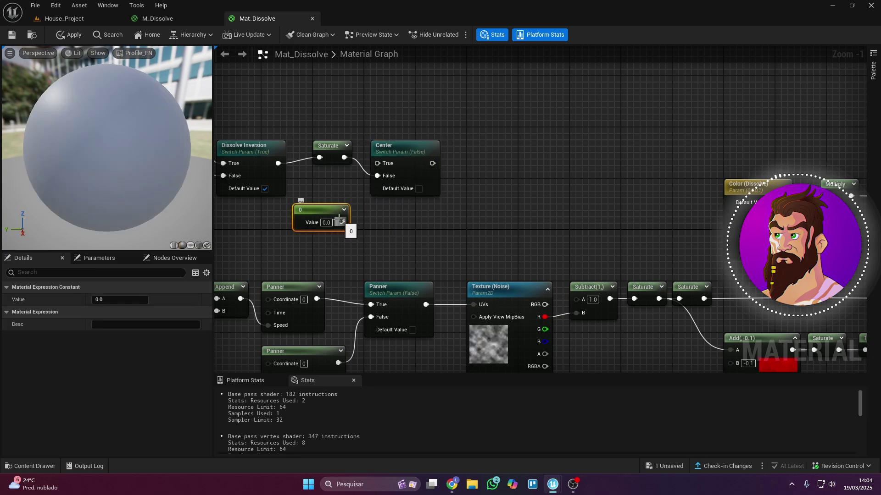
Turn on the Center switch's default value and assign the parameter to the Location group
{"action": "right_click_drag", "start_coordinate": [468, 152], "coordinate": [444, 152]}
{"action": "left_click", "coordinate": [393, 152]}
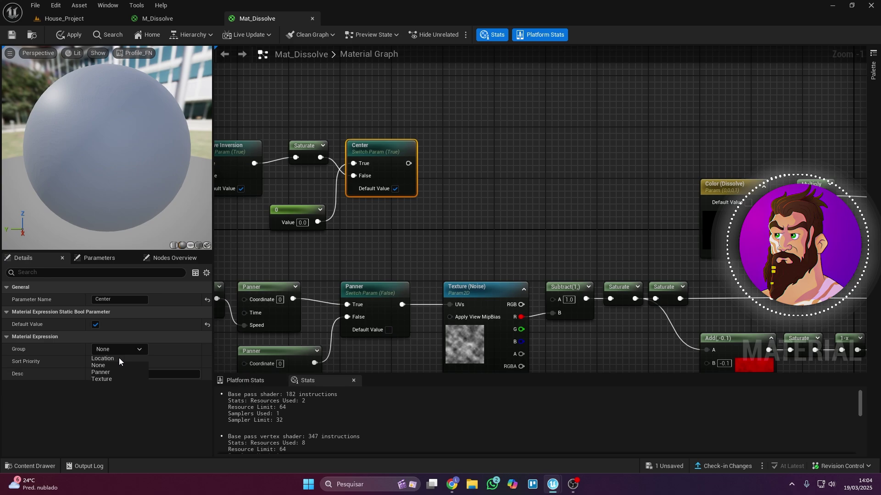
{"action": "left_click", "coordinate": [119, 359]}
{"action": "right_click_drag", "start_coordinate": [346, 150], "coordinate": [324, 146]}
{"action": "left_click", "coordinate": [324, 155]}
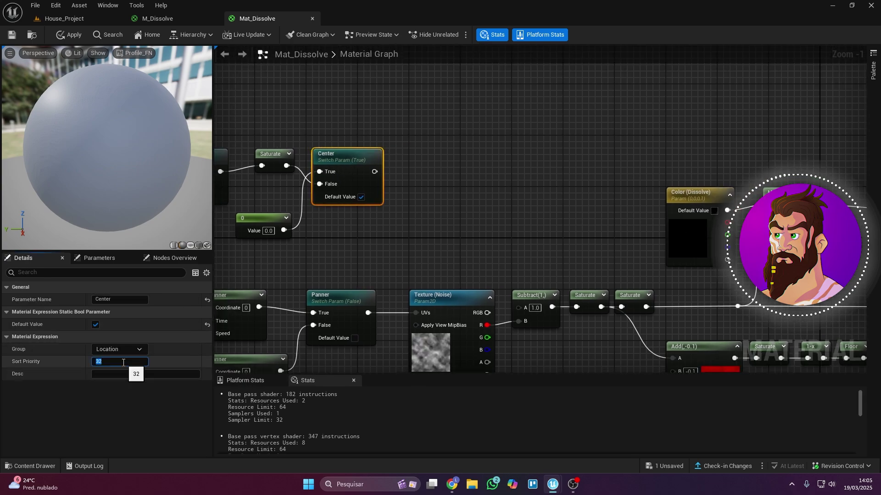
Create an Add node after Center and feed its B input from the Center output
{"action": "right_click", "coordinate": [416, 158]}
{"action": "type", "text": "add"}
{"action": "key", "text": "Return"}
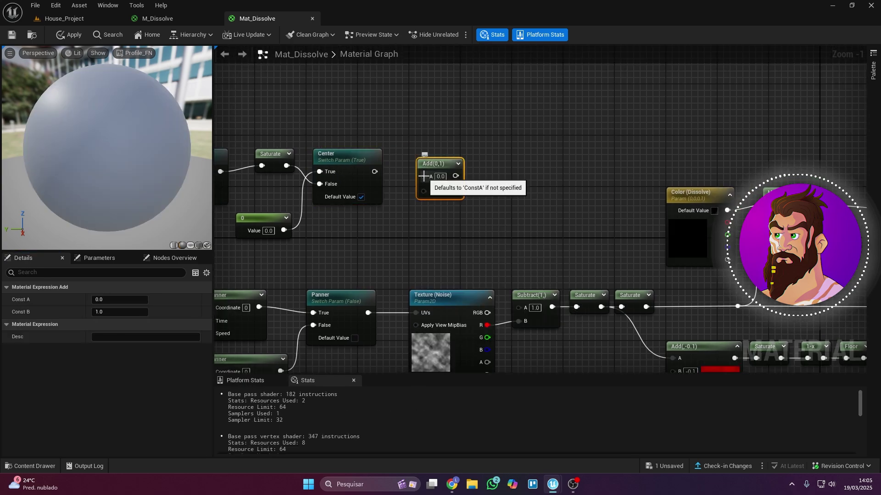
{"action": "left_click_drag", "start_coordinate": [416, 182], "coordinate": [375, 172]}
Duplicate the Add node with Const B set to -0.5, fed by the first Add and feeding the noise Subtract's A input
{"action": "key", "text": "ctrl+d"}
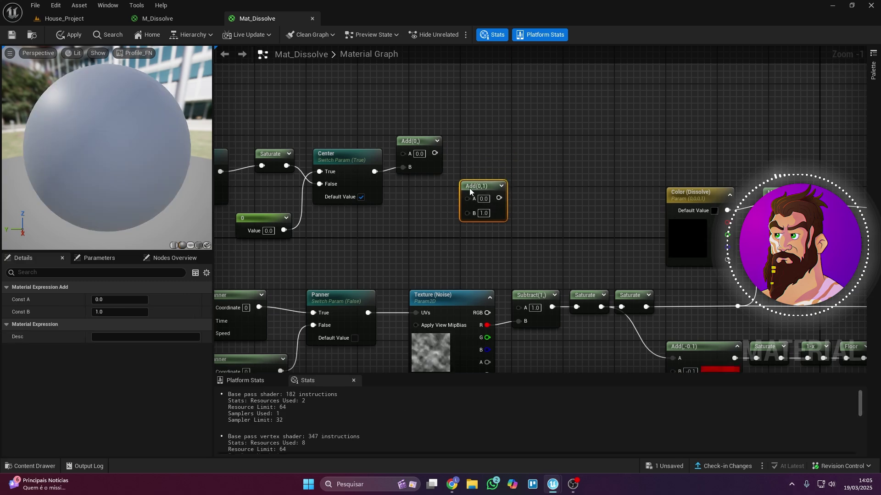
{"action": "left_click_drag", "start_coordinate": [468, 198], "coordinate": [434, 153]}
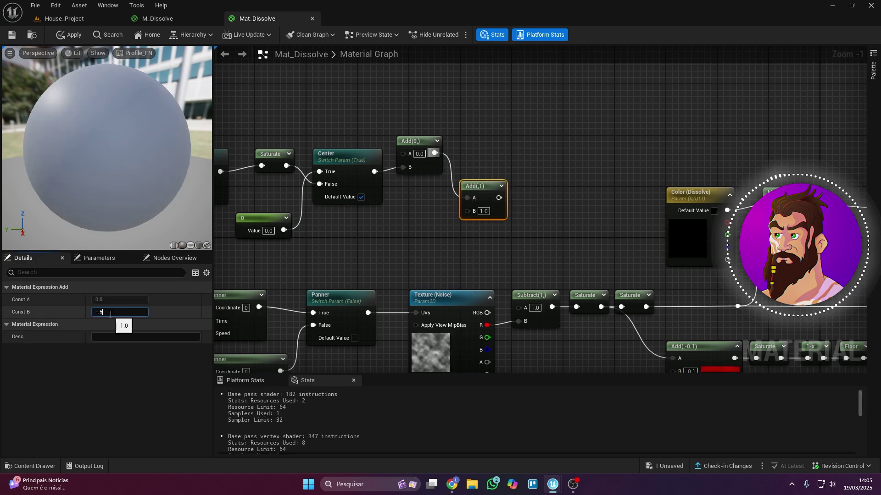
{"action": "left_click", "coordinate": [110, 314]}
{"action": "type", "text": "-.5"}
{"action": "key", "text": "Return"}
{"action": "left_click_drag", "start_coordinate": [500, 198], "coordinate": [518, 307]}
{"action": "right_click_drag", "start_coordinate": [450, 120], "coordinate": [448, 123]}
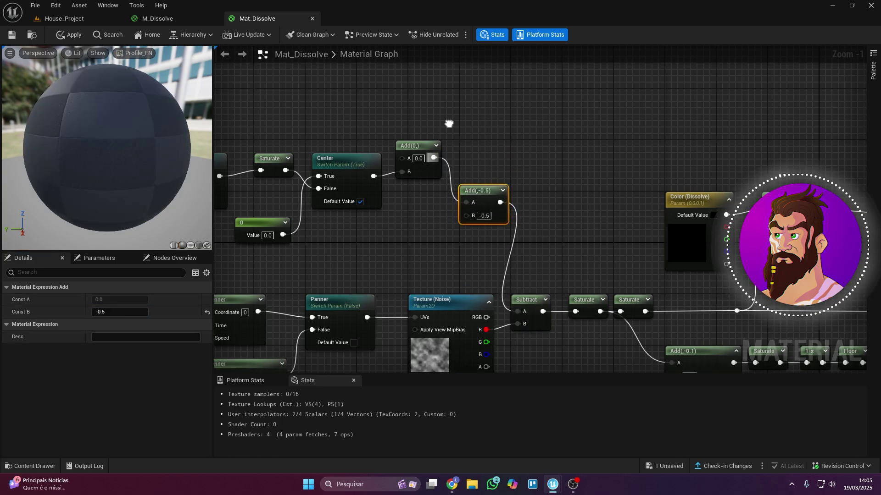
Add a static switch parameter named Sine in the empty area above the Center switch
{"action": "left_click", "coordinate": [530, 102]}
{"action": "scroll", "coordinate": [530, 103], "scroll_direction": "down", "scroll_amount": 4}
{"action": "right_click_drag", "start_coordinate": [530, 102], "coordinate": [557, 155]}
{"action": "scroll", "coordinate": [463, 147], "scroll_direction": "up", "scroll_amount": 2}
{"action": "right_click_drag", "start_coordinate": [463, 146], "coordinate": [488, 190]}
{"action": "scroll", "coordinate": [445, 173], "scroll_direction": "up", "scroll_amount": 1}
{"action": "right_click", "coordinate": [445, 173]}
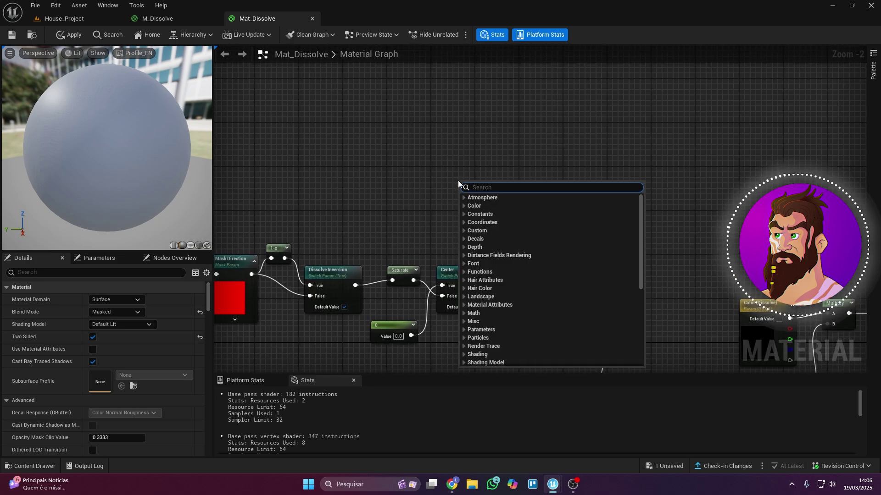
{"action": "type", "text": "swit"}
{"action": "left_click", "coordinate": [500, 254]}
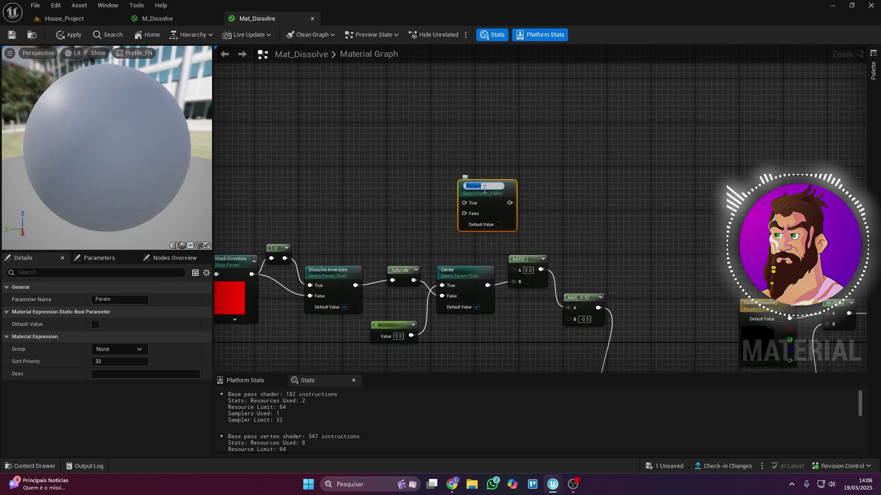
{"action": "type", "text": "Sine"}
{"action": "key", "text": "Return"}
Connect the Sine switch to the first Add node's A input and turn on its default value
{"action": "left_click_drag", "start_coordinate": [478, 186], "coordinate": [450, 171]}
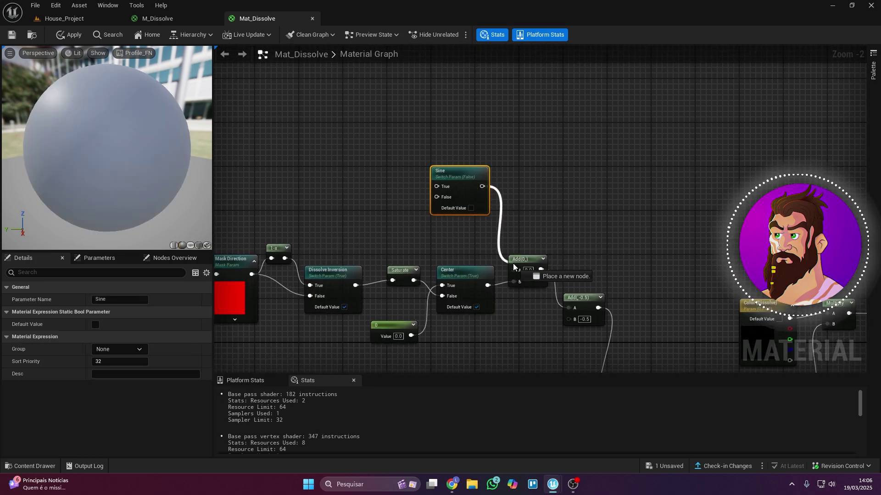
{"action": "left_click_drag", "start_coordinate": [514, 265], "coordinate": [513, 270]}
{"action": "left_click", "coordinate": [470, 207]}
Add a scalar parameter named Dissolve and connect it to the Sine switch's False input
{"action": "scroll", "coordinate": [436, 155], "scroll_direction": "up", "scroll_amount": 1}
{"action": "right_click_drag", "start_coordinate": [436, 156], "coordinate": [568, 166]}
{"action": "right_click", "coordinate": [416, 216]}
{"action": "type", "text": "scal"}
{"action": "left_click", "coordinate": [446, 299]}
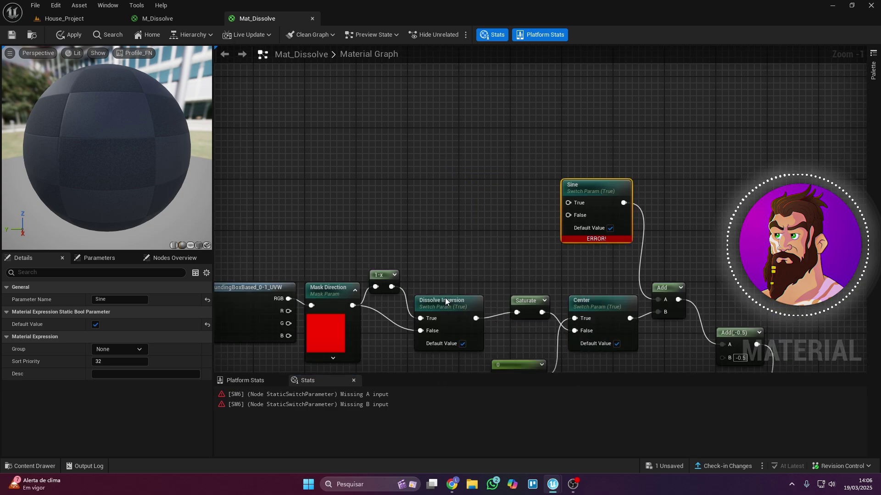
{"action": "left_click", "coordinate": [418, 220]}
{"action": "type", "text": "Dissolve"}
{"action": "key", "text": "Return"}
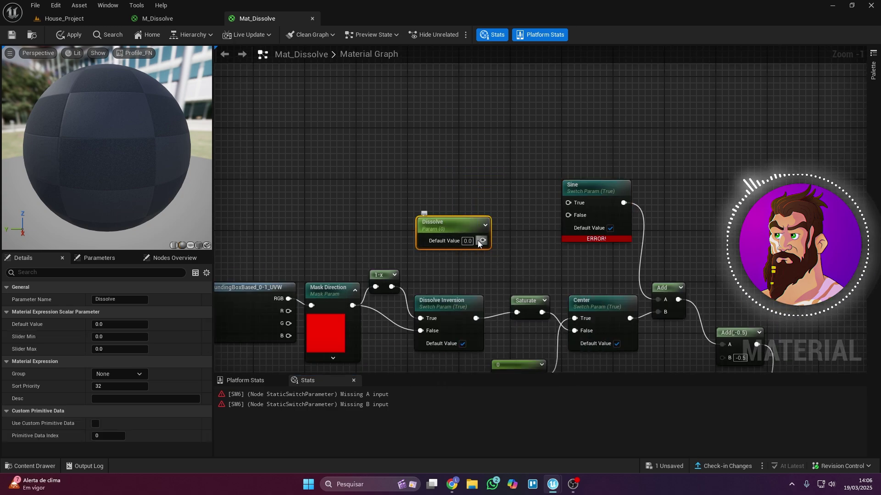
{"action": "left_click_drag", "start_coordinate": [481, 241], "coordinate": [567, 215]}
{"action": "left_click_drag", "start_coordinate": [440, 225], "coordinate": [431, 207]}
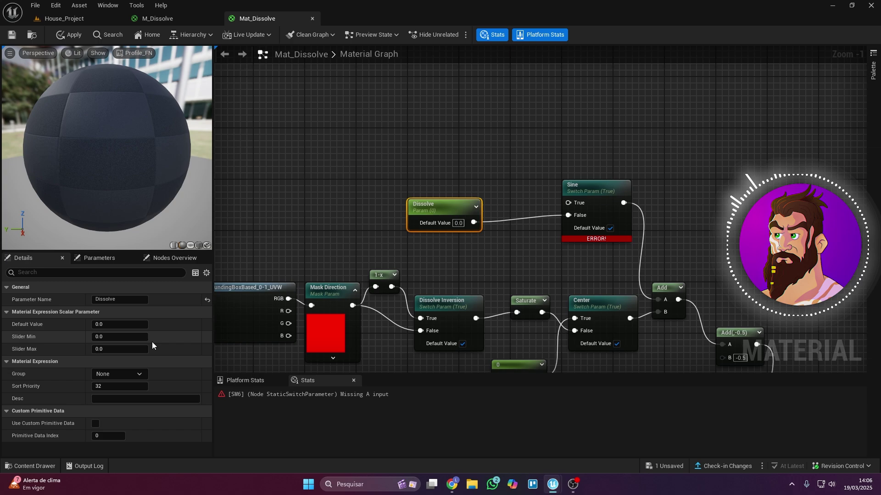
Place the Sine switch and the Dissolve parameter in a new Sine group, giving Dissolve sort priority 31
{"action": "left_click", "coordinate": [114, 386]}
{"action": "left_click", "coordinate": [131, 375]}
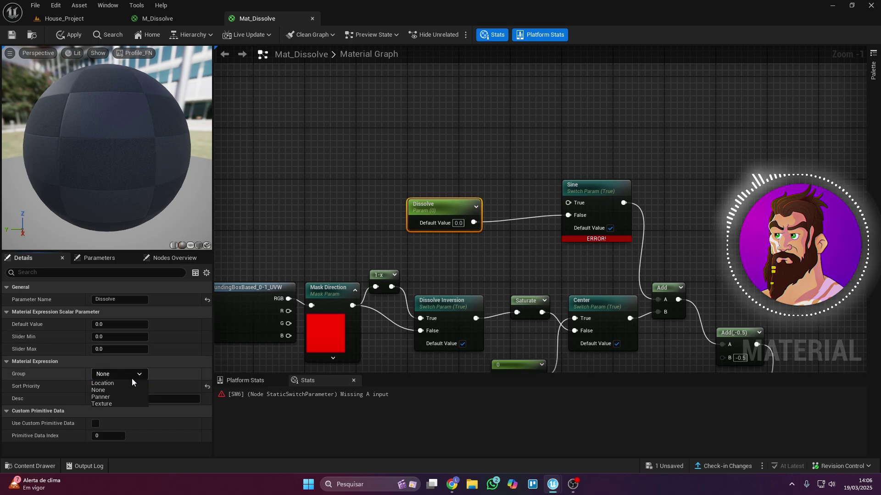
{"action": "left_click", "coordinate": [595, 188]}
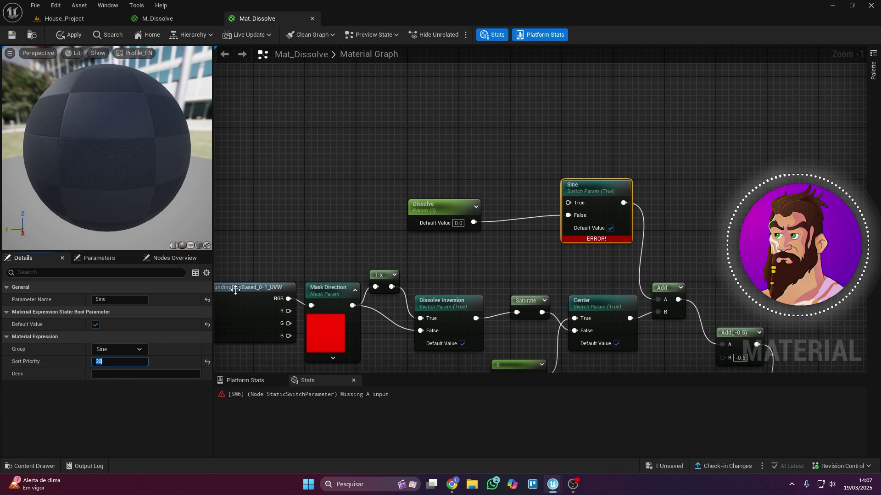
{"action": "left_click", "coordinate": [436, 215]}
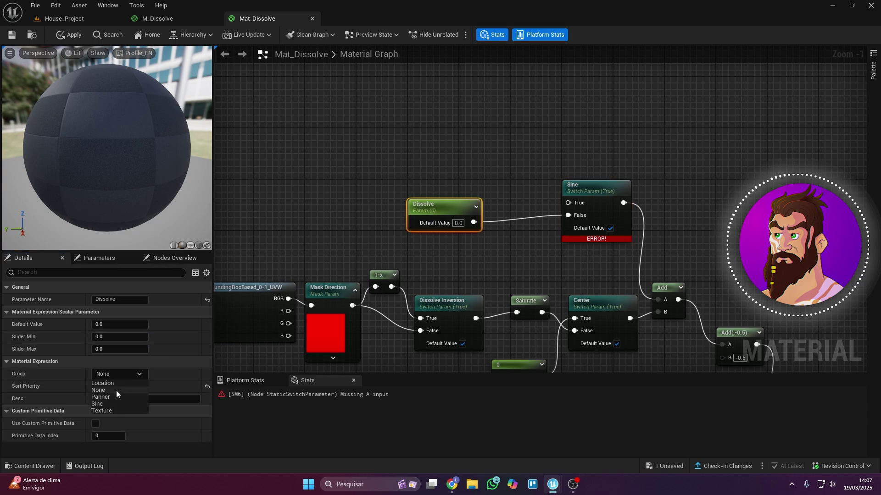
{"action": "left_click", "coordinate": [116, 403]}
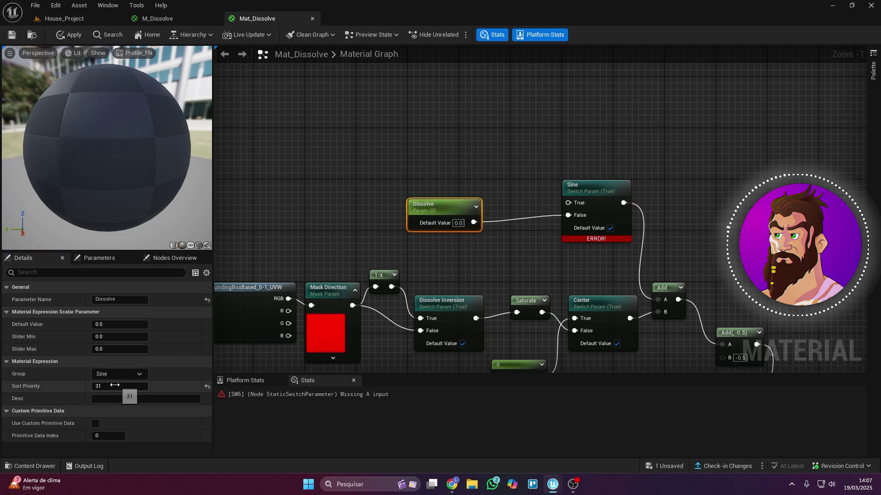
Set the Dissolve parameter's default value to 0.15 and its slider range to -1 through 2
{"action": "left_click", "coordinate": [116, 325]}
{"action": "type", "text": ".15"}
{"action": "left_click", "coordinate": [120, 337]}
{"action": "type", "text": "-1"}
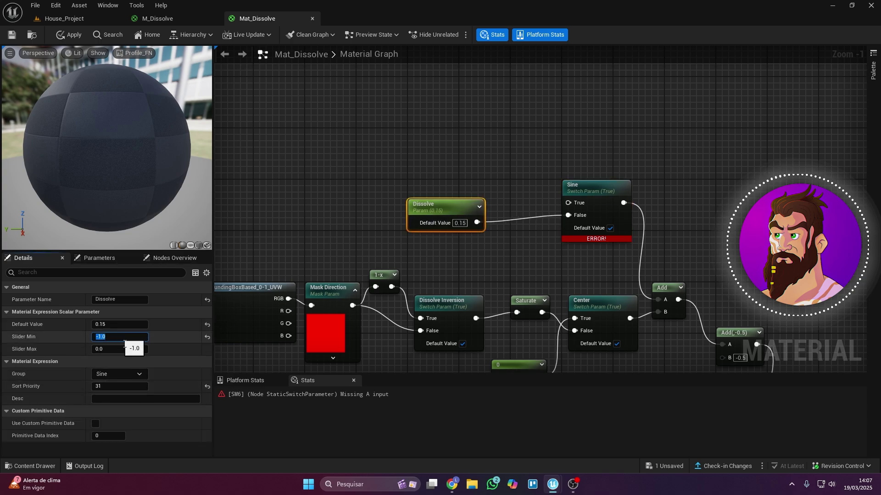
Add a Sine math node feeding the Sine switch's True input, with a new Multiply node feeding the math node
{"action": "right_click_drag", "start_coordinate": [513, 154], "coordinate": [500, 166]}
{"action": "type", "text": "sine"}
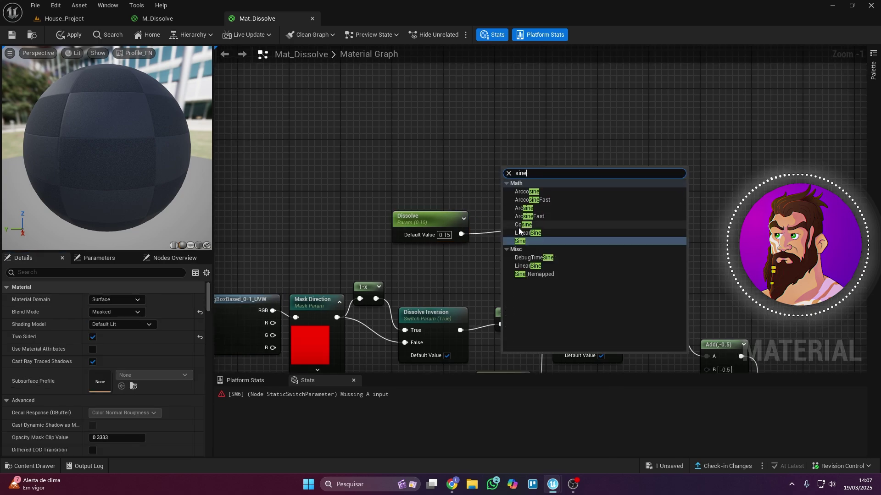
{"action": "key", "text": "Return"}
{"action": "left_click_drag", "start_coordinate": [515, 157], "coordinate": [552, 214]}
{"action": "right_click_drag", "start_coordinate": [427, 146], "coordinate": [443, 168]}
{"action": "key", "text": "m"}
{"action": "left_click", "coordinate": [444, 168]}
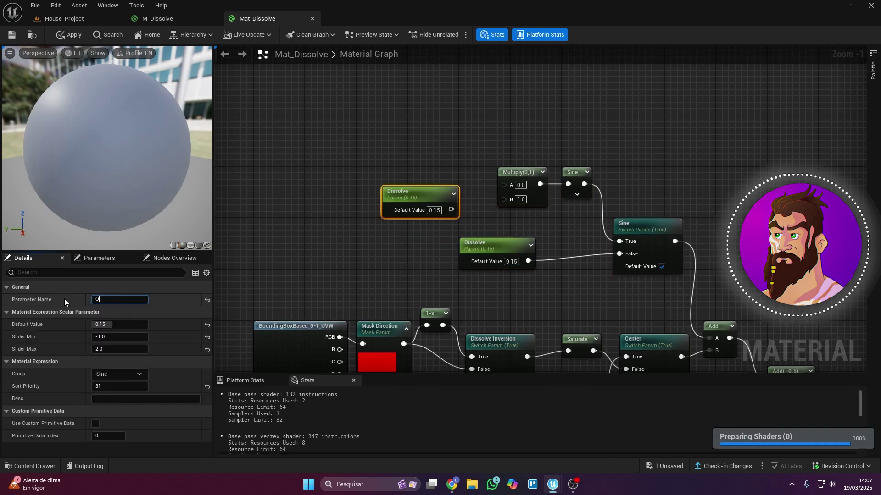
Feed the new Multiply's B input from a copy of Dissolve renamed Offset, and its A input from a new Time node
{"action": "type", "text": "Offset"}
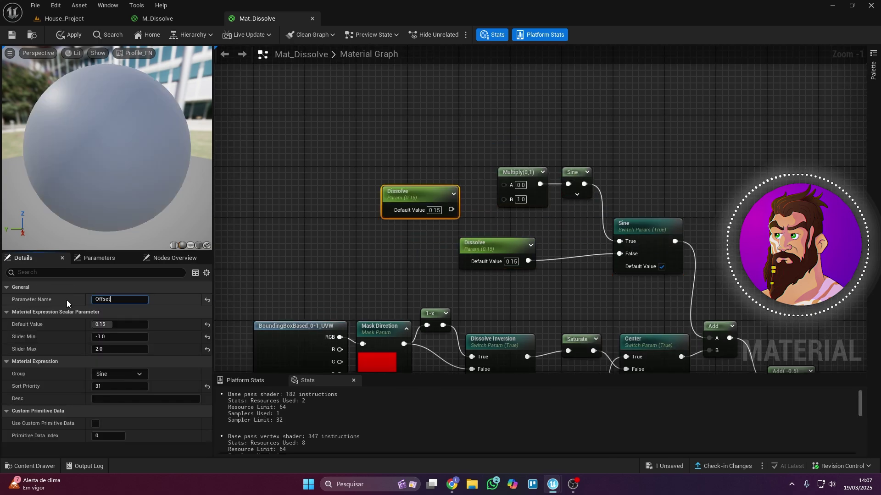
{"action": "key", "text": "Return"}
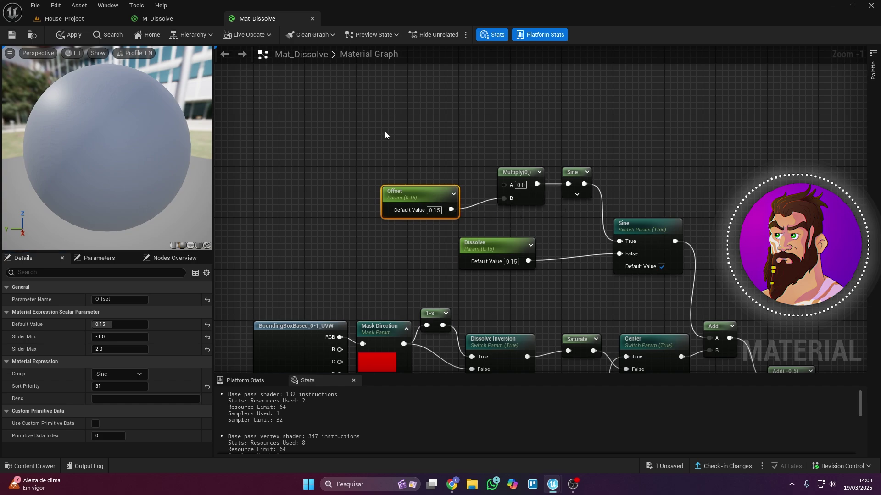
{"action": "right_click", "coordinate": [384, 131]}
{"action": "type", "text": "time"}
{"action": "left_click", "coordinate": [391, 155]}
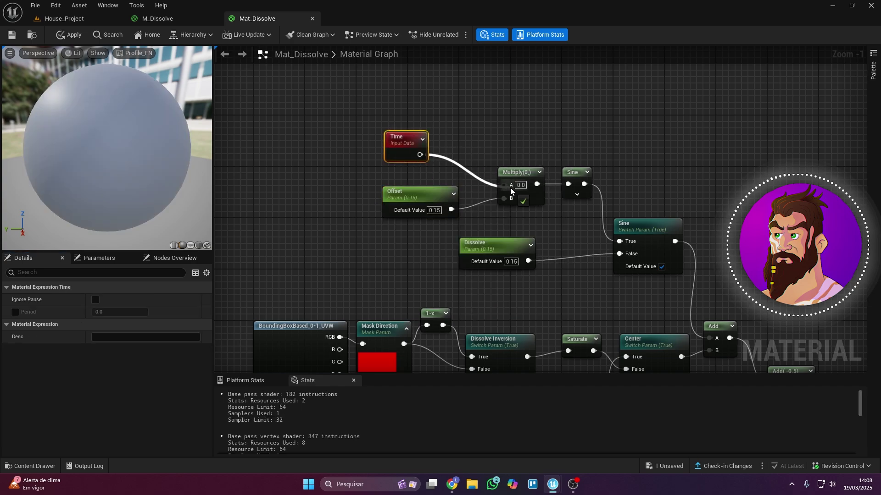
{"action": "left_click_drag", "start_coordinate": [510, 190], "coordinate": [506, 186]}
Set the Offset parameter's default value and slider minimum to 0
{"action": "left_click", "coordinate": [413, 192]}
{"action": "type", "text": "0"}
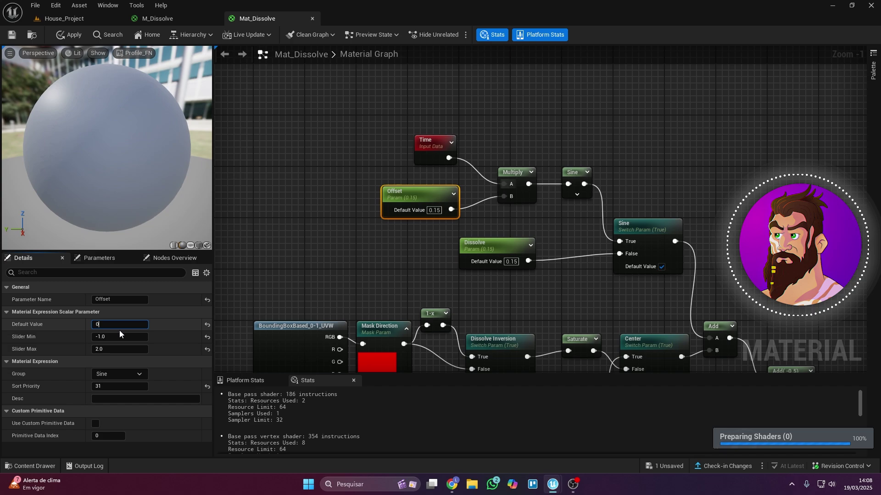
{"action": "left_click", "coordinate": [121, 337]}
{"action": "type", "text": "0"}
{"action": "left_click", "coordinate": [155, 341]}
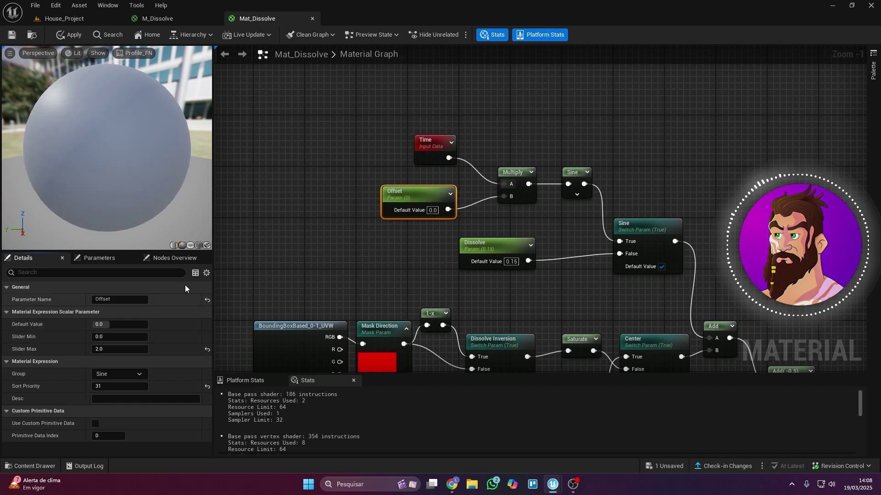
Set the Color (Dissolve) parameter's default colour to magenta
{"action": "left_click", "coordinate": [223, 111]}
{"action": "scroll", "coordinate": [223, 112], "scroll_direction": "down", "scroll_amount": 4}
{"action": "right_click_drag", "start_coordinate": [642, 230], "coordinate": [475, 174]}
{"action": "scroll", "coordinate": [475, 174], "scroll_direction": "up", "scroll_amount": 2}
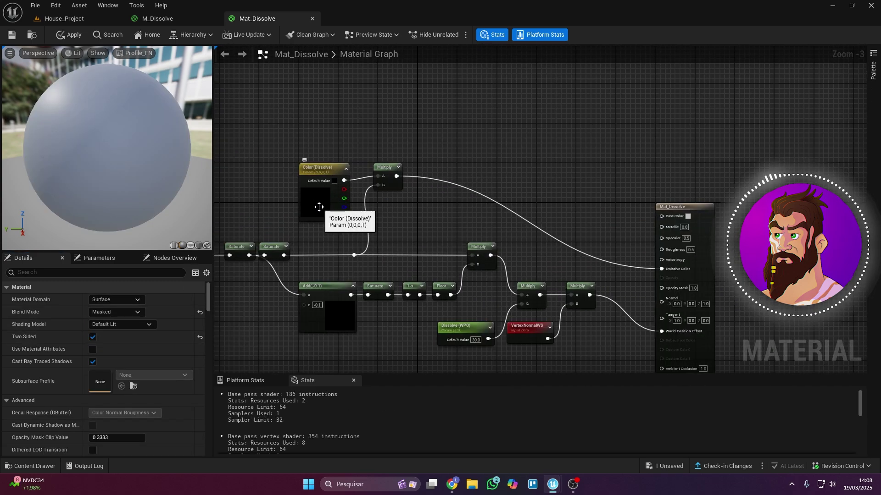
{"action": "double_click", "coordinate": [318, 204]}
{"action": "left_click_drag", "start_coordinate": [373, 274], "coordinate": [394, 244]}
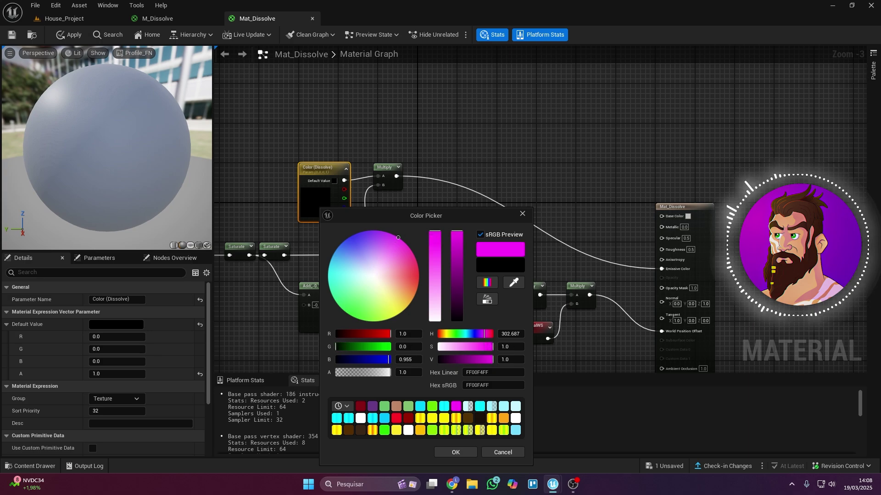
{"action": "left_click", "coordinate": [461, 451]}
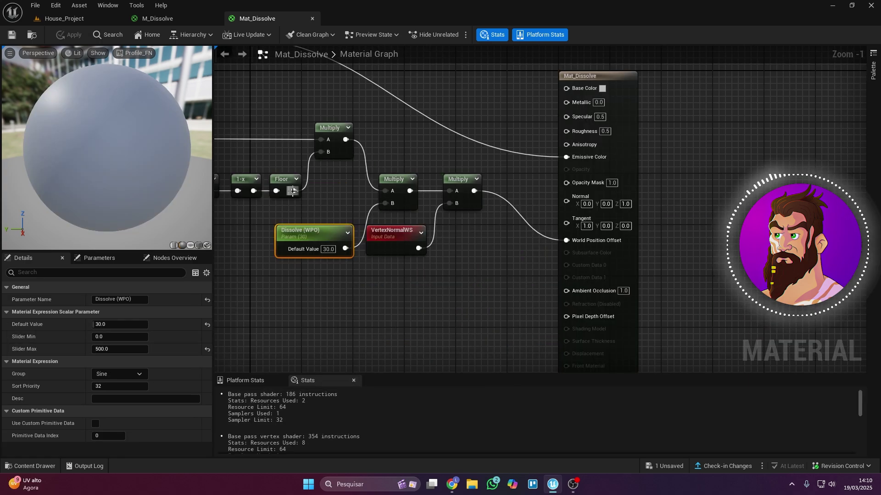
Connect the Floor output to the material's Opacity Mask and route the wire above the Multiply nodes with a reroute node
{"action": "left_click_drag", "start_coordinate": [294, 191], "coordinate": [566, 183]}
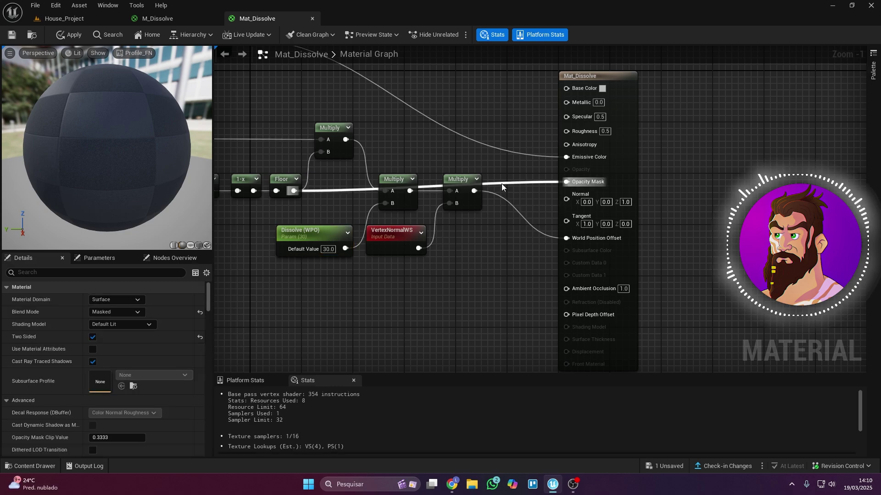
{"action": "double_click", "coordinate": [502, 184]}
{"action": "left_click_drag", "start_coordinate": [502, 184], "coordinate": [412, 159]}
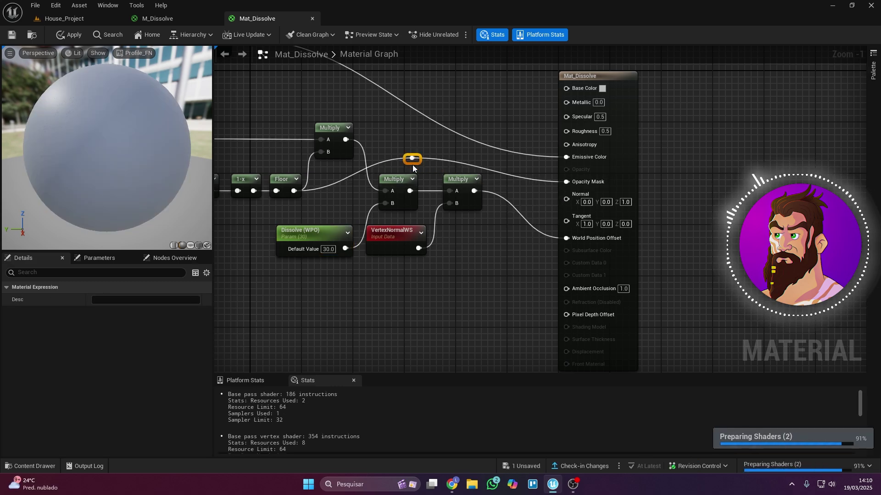
{"action": "left_click", "coordinate": [506, 166]}
{"action": "scroll", "coordinate": [439, 147], "scroll_direction": "down", "scroll_amount": 2}
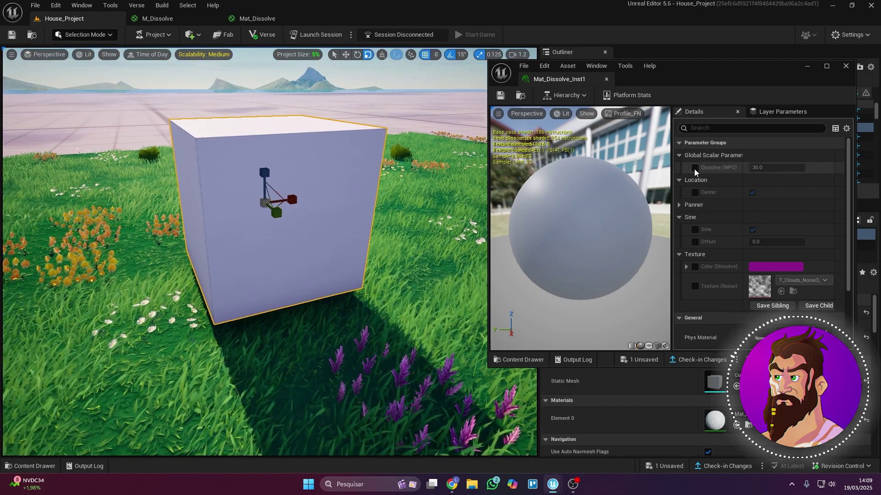
Assign the Dissolve (WPO) parameter in Mat_Dissolve to the Sine group and return to the House_Project level
{"action": "left_click", "coordinate": [255, 21]}
{"action": "scroll", "coordinate": [348, 172], "scroll_direction": "up", "scroll_amount": 2}
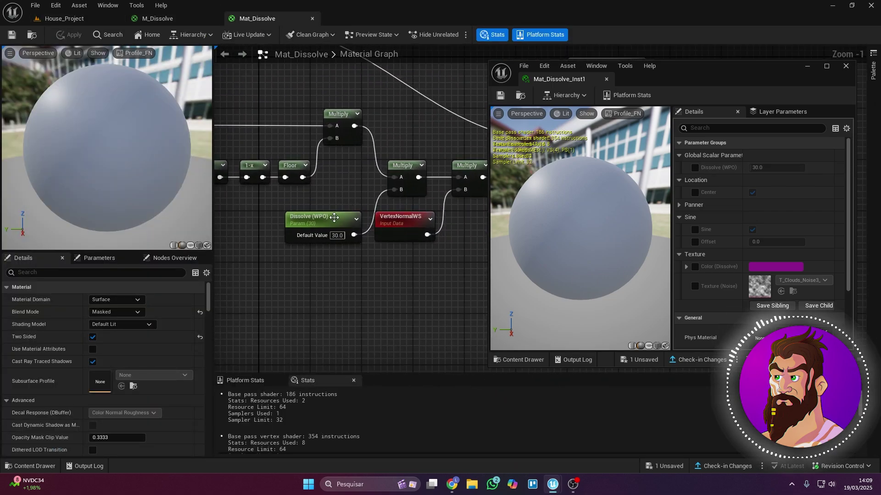
{"action": "left_click", "coordinate": [334, 217]}
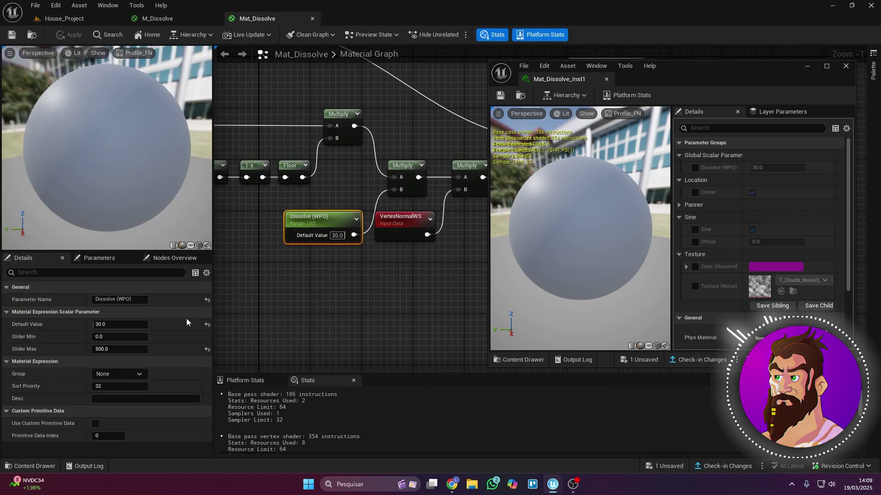
{"action": "left_click", "coordinate": [141, 375]}
{"action": "left_click", "coordinate": [88, 406]}
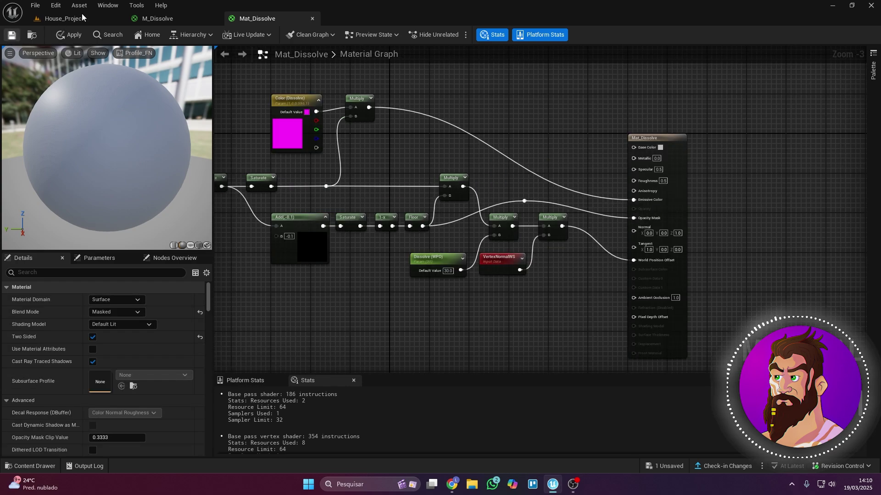
{"action": "left_click", "coordinate": [100, 18]}
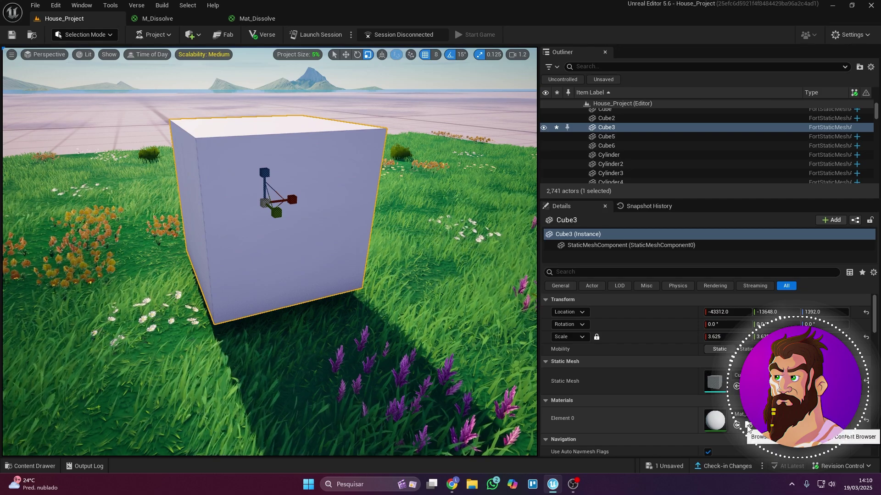
In the selected cube's material instance, raise Dissolve to about 0.68 and enable the Color (Dissolve) override
{"action": "left_click", "coordinate": [748, 426]}
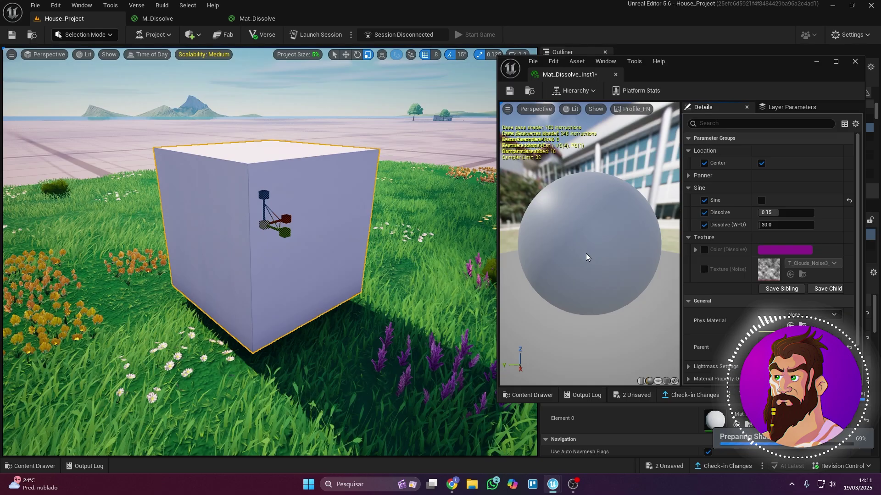
{"action": "mouse_move", "coordinate": [786, 213]}
{"action": "left_mouse_down"}
{"action": "mouse_move", "coordinate": [803, 212]}
{"action": "mouse_move", "coordinate": [775, 213]}
{"action": "mouse_move", "coordinate": [803, 212]}
{"action": "mouse_move", "coordinate": [788, 213]}
{"action": "left_mouse_up"}
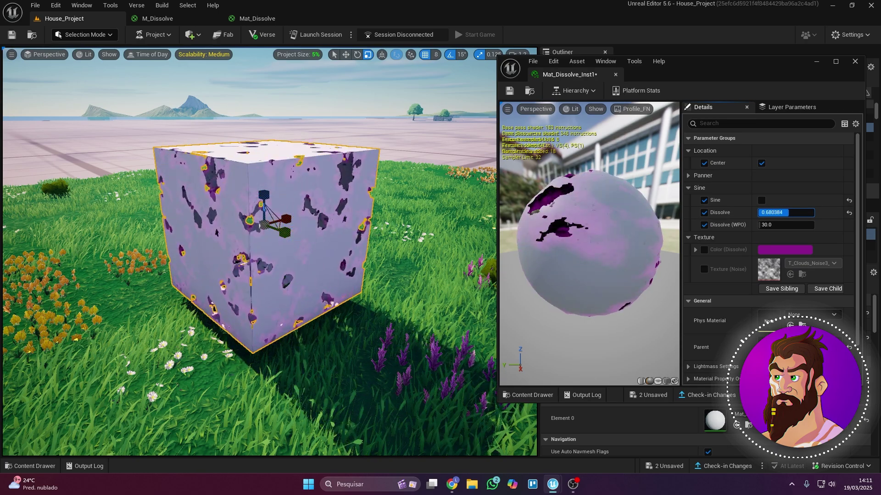
{"action": "left_click", "coordinate": [704, 249]}
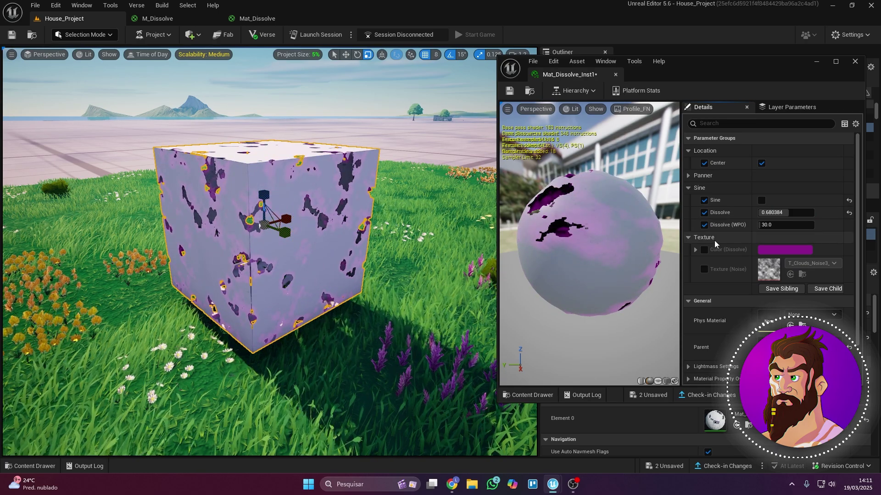
Turn on Sine in the material instance, adjust its Offset value and collapse the Sine group
{"action": "left_click", "coordinate": [762, 201]}
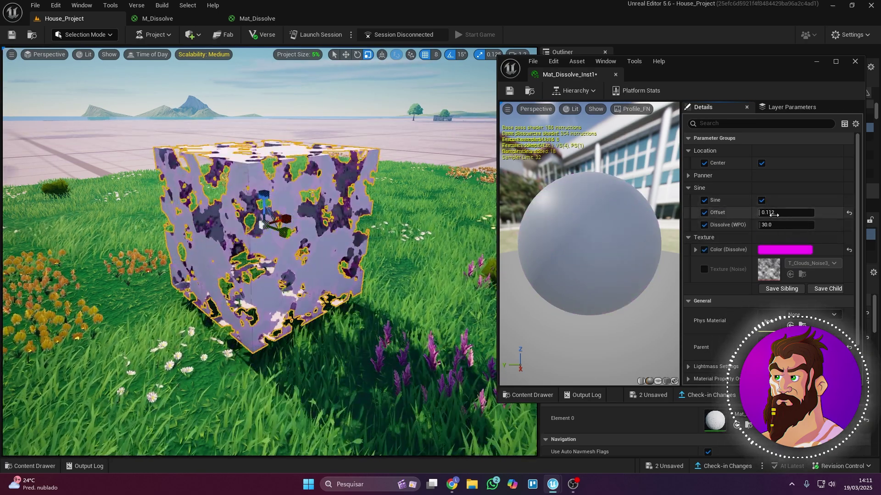
{"action": "left_click_drag", "start_coordinate": [775, 212], "coordinate": [779, 213]}
{"action": "left_click", "coordinate": [694, 188]}
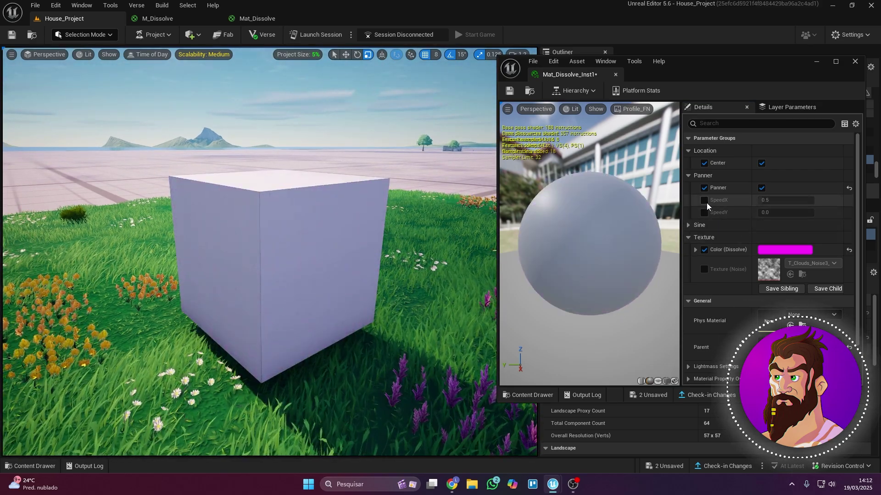
Enable the panner's SpeedX override in the instance and set SpeedX to 0.1
{"action": "left_click", "coordinate": [704, 201]}
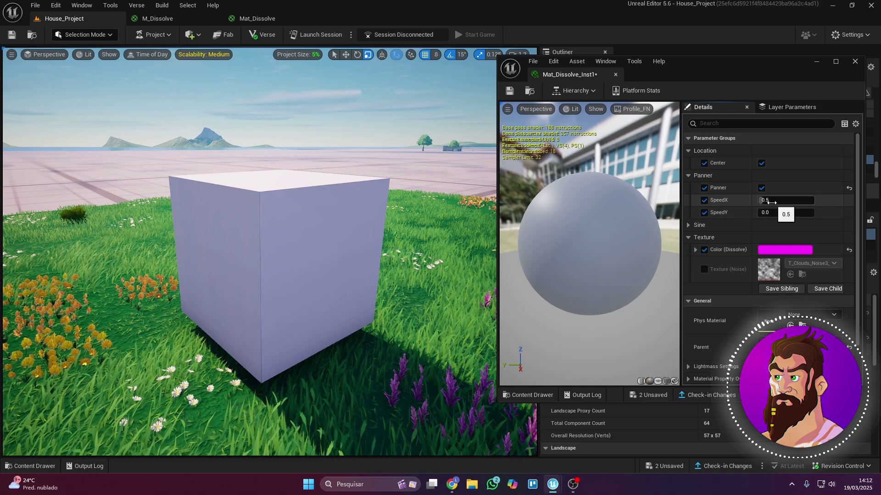
{"action": "left_click", "coordinate": [771, 202]}
{"action": "type", "text": "0.1"}
{"action": "key", "text": "Return"}
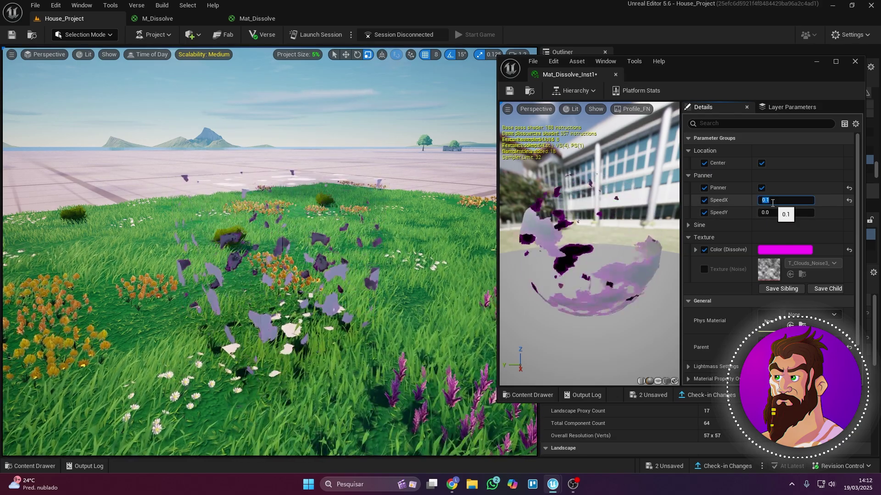
Override Mask Direction in the instance, try the G channel, and settle on only the B channel
{"action": "left_click_drag", "start_coordinate": [679, 68], "coordinate": [679, 111]}
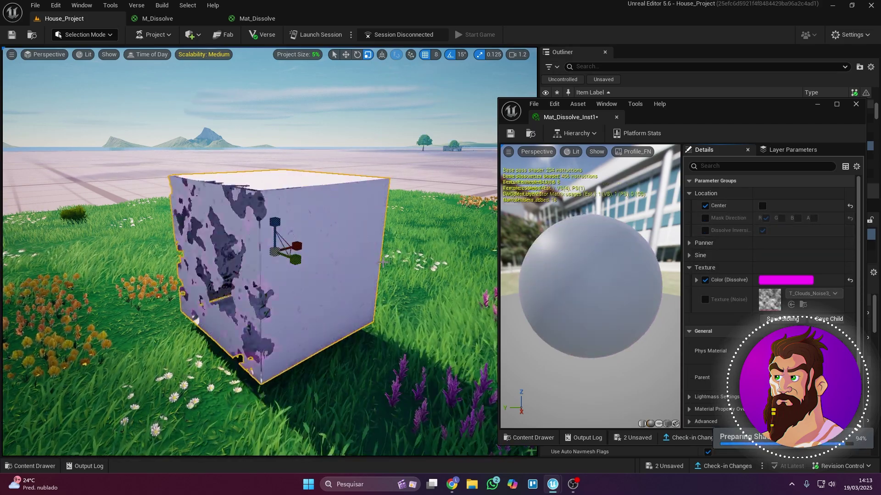
{"action": "left_click", "coordinate": [705, 218]}
{"action": "left_click", "coordinate": [781, 219]}
{"action": "left_click", "coordinate": [766, 218]}
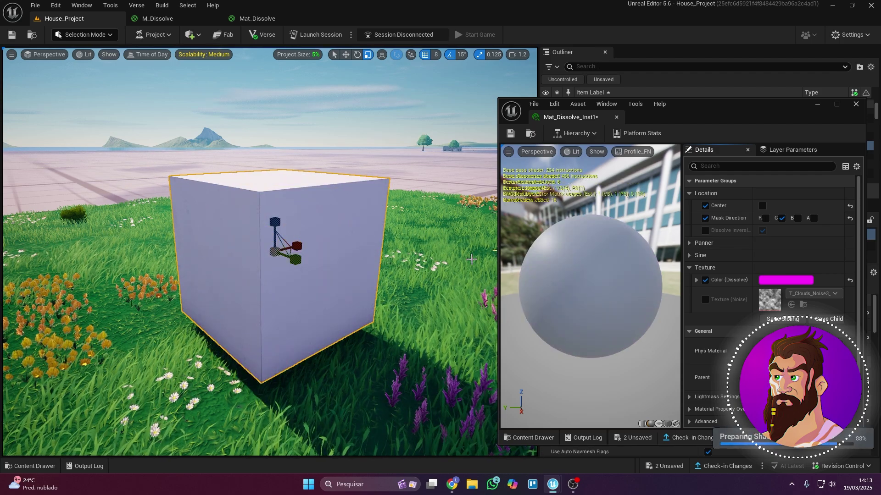
{"action": "left_click", "coordinate": [781, 217]}
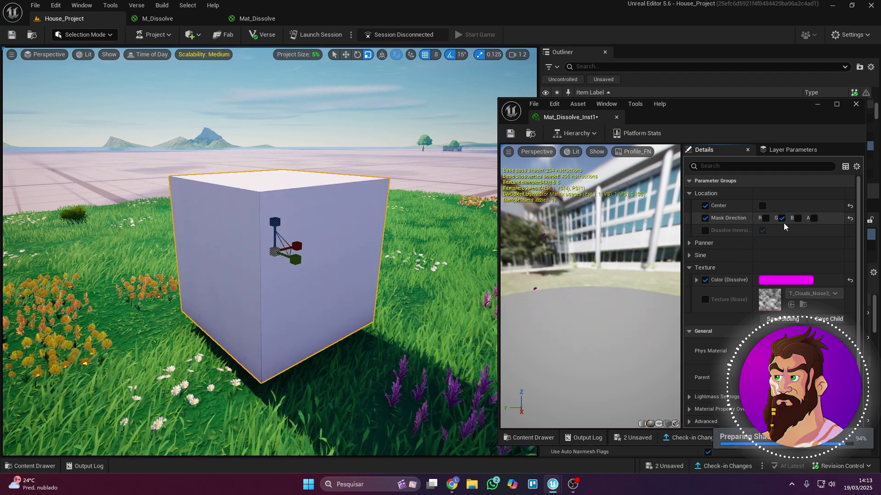
{"action": "left_click", "coordinate": [798, 217]}
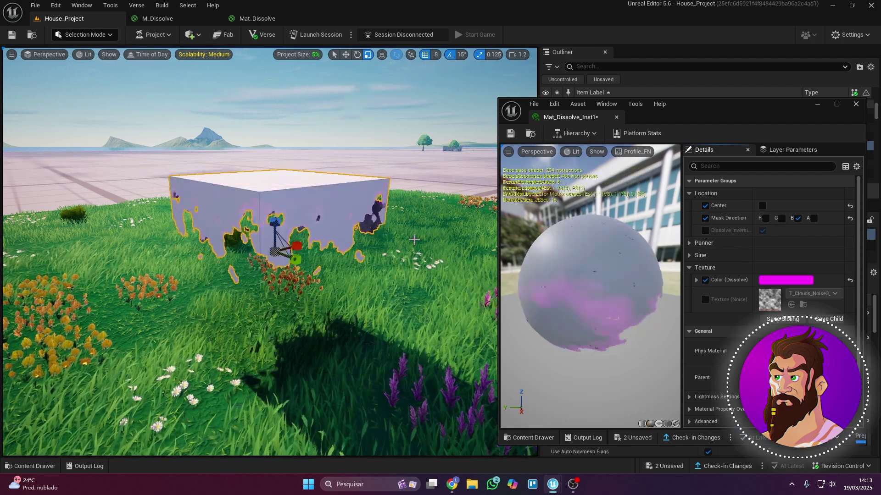
Override the dissolve inversion parameter, switch it off, and save all modified assets
{"action": "left_click", "coordinate": [706, 230]}
{"action": "left_click", "coordinate": [762, 231]}
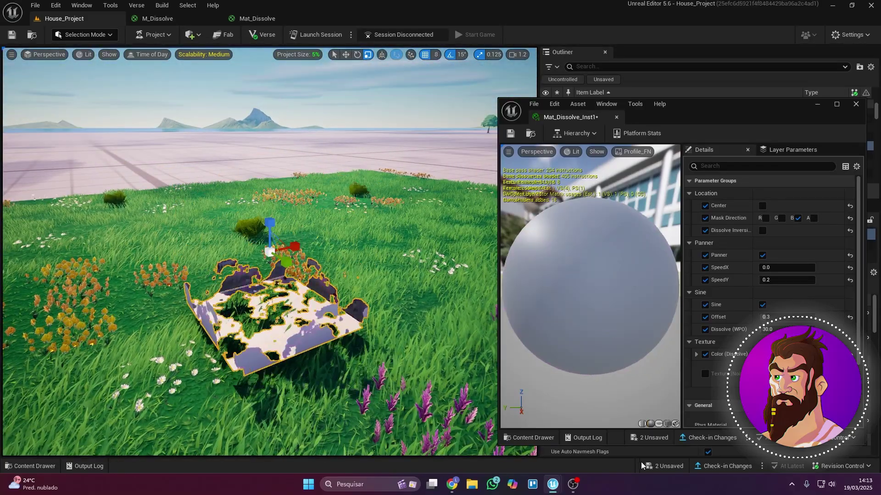
{"action": "key", "text": "ctrl+shift+s"}
{"action": "left_click", "coordinate": [515, 344]}
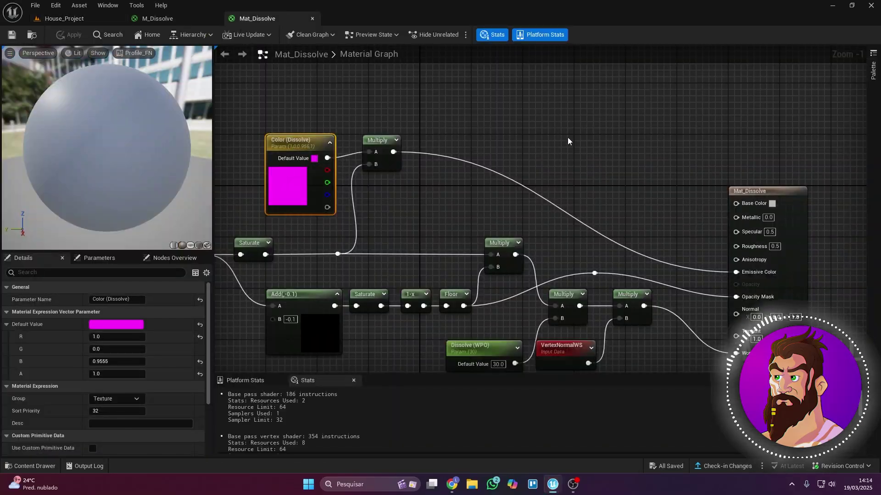
Duplicate the Color (Dissolve) parameter in Mat_Dissolve, rename the copy Color, and connect it to Base Color
{"action": "key", "text": "ctrl+d"}
{"action": "left_click", "coordinate": [599, 142]}
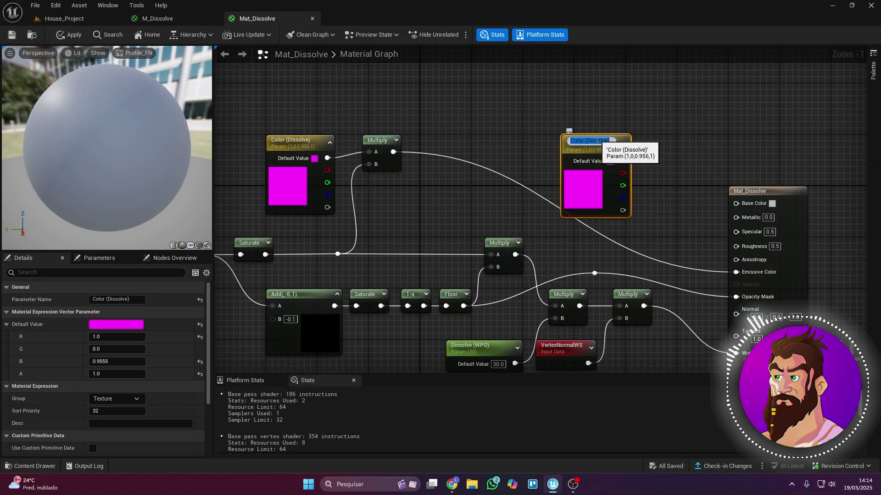
{"action": "left_click_drag", "start_coordinate": [585, 141], "coordinate": [736, 203]}
{"action": "key", "text": "Return"}
Set the Color parameter's default colour to near-white with R 0.964, G 0.966 and B 1.0
{"action": "double_click", "coordinate": [593, 179]}
{"action": "left_click", "coordinate": [645, 248]}
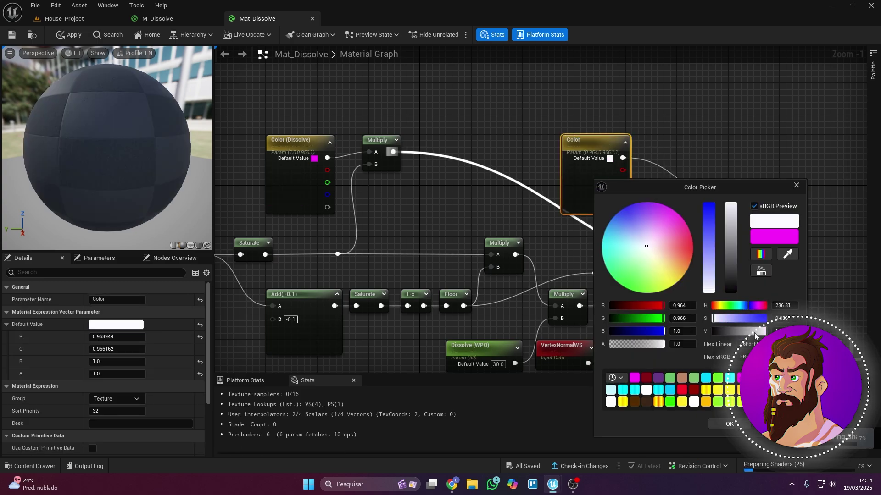
{"action": "left_click", "coordinate": [713, 424]}
{"action": "right_click_drag", "start_coordinate": [416, 105], "coordinate": [368, 101]}
{"action": "left_click", "coordinate": [365, 115]}
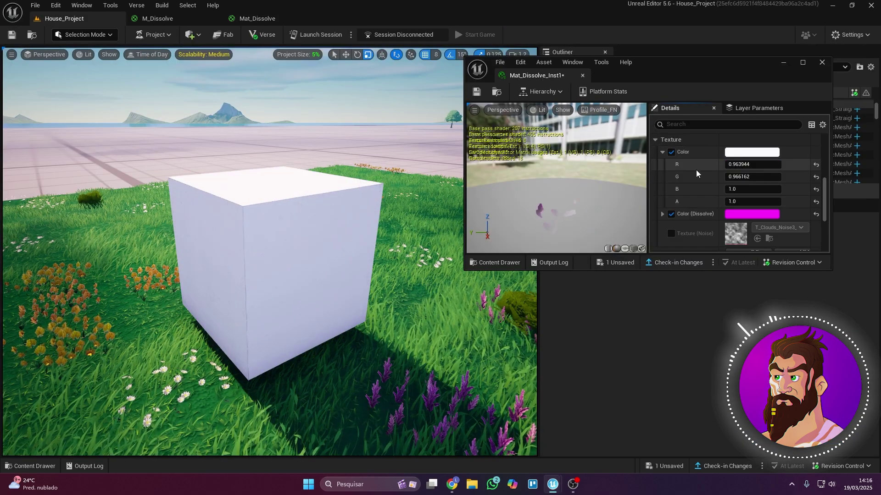
Change the Color parameter in Mat_Dissolve_Inst1 to a golden yellow
{"action": "left_click", "coordinate": [752, 152]}
{"action": "mouse_move", "coordinate": [583, 222]}
{"action": "left_mouse_down"}
{"action": "mouse_move", "coordinate": [598, 209]}
{"action": "mouse_move", "coordinate": [604, 240]}
{"action": "mouse_move", "coordinate": [594, 216]}
{"action": "mouse_move", "coordinate": [604, 197]}
{"action": "mouse_move", "coordinate": [620, 249]}
{"action": "left_mouse_up"}
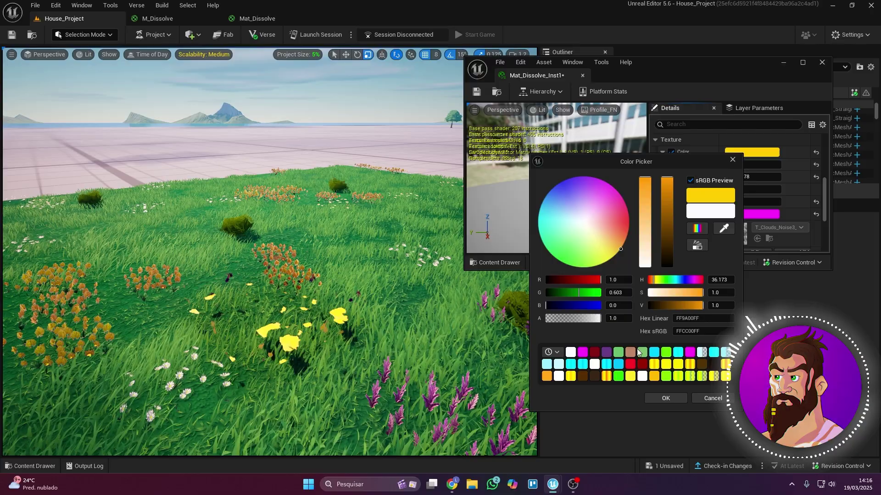
{"action": "left_click", "coordinate": [664, 398]}
{"action": "scroll", "coordinate": [752, 192], "scroll_direction": "up", "scroll_amount": 3}
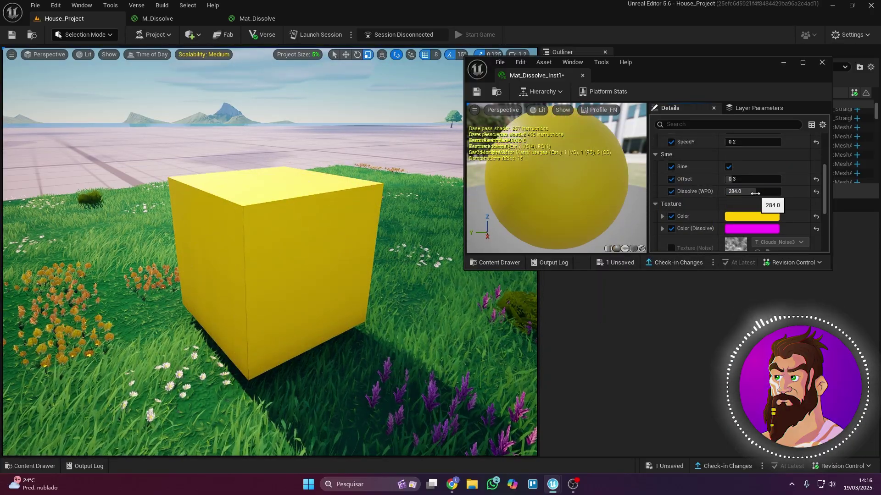